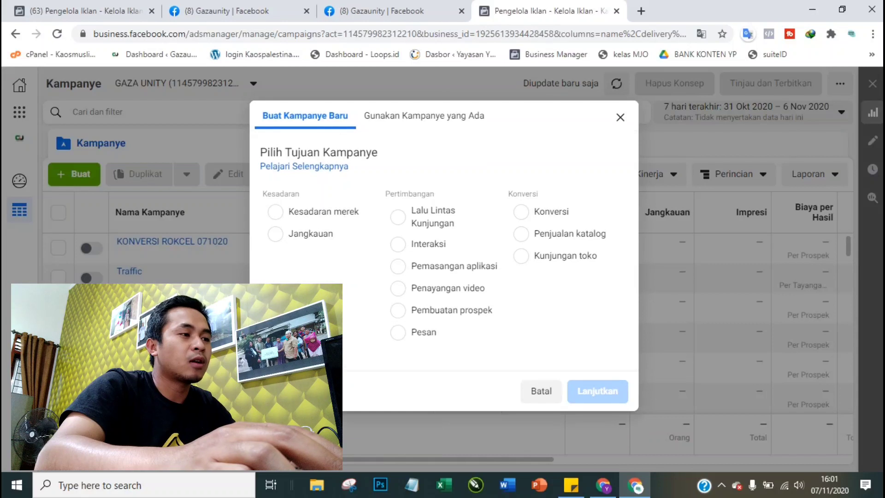
Step: Create a campaign with the Pembuatan prospek objective and name it "LEAD GENERATION 07/10/20"
click(422, 316)
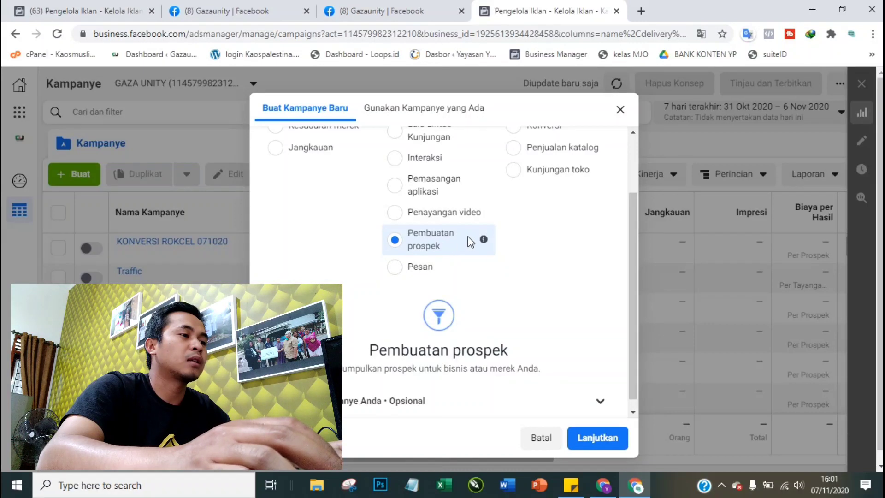
click(601, 445)
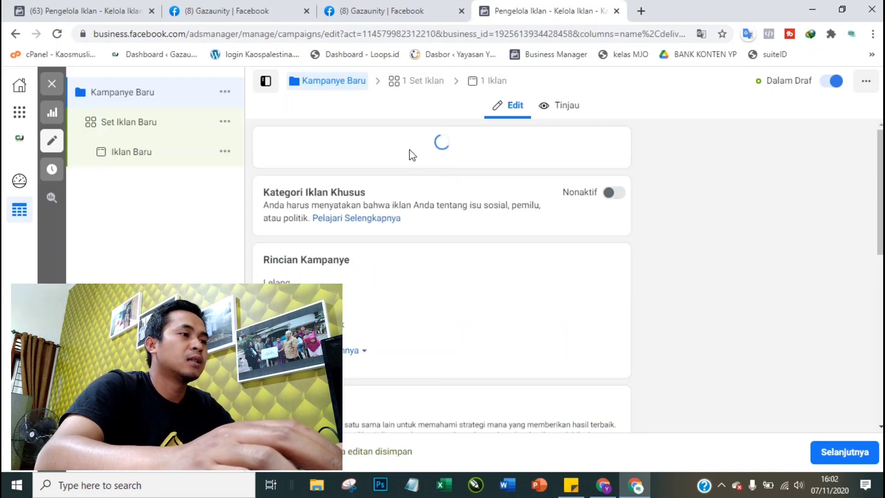
click(378, 177)
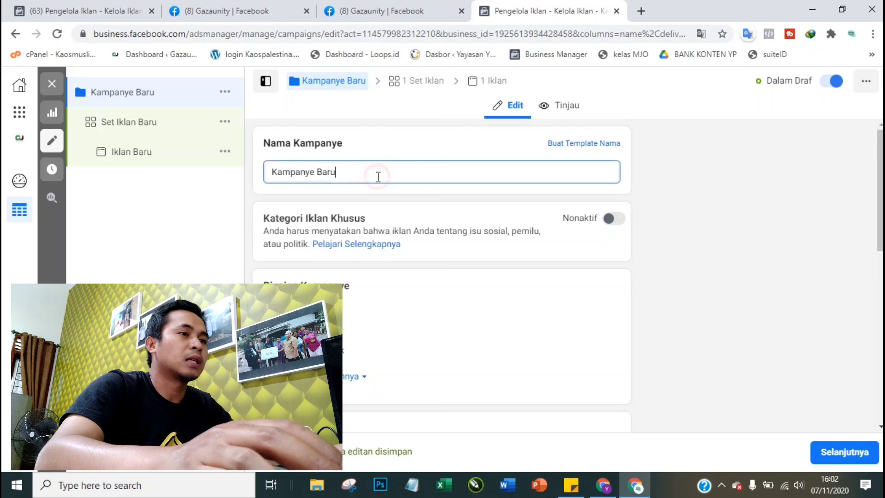
key(ctrl+a)
text(LEAD )
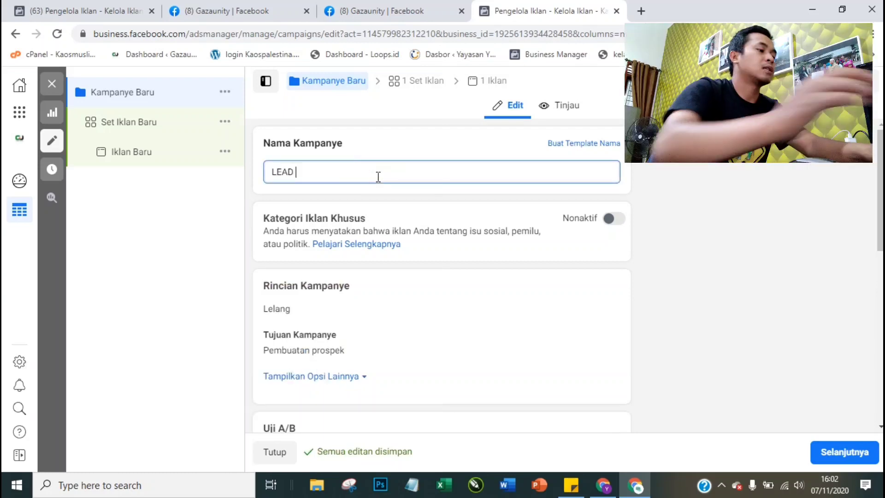
text(GENERATION )
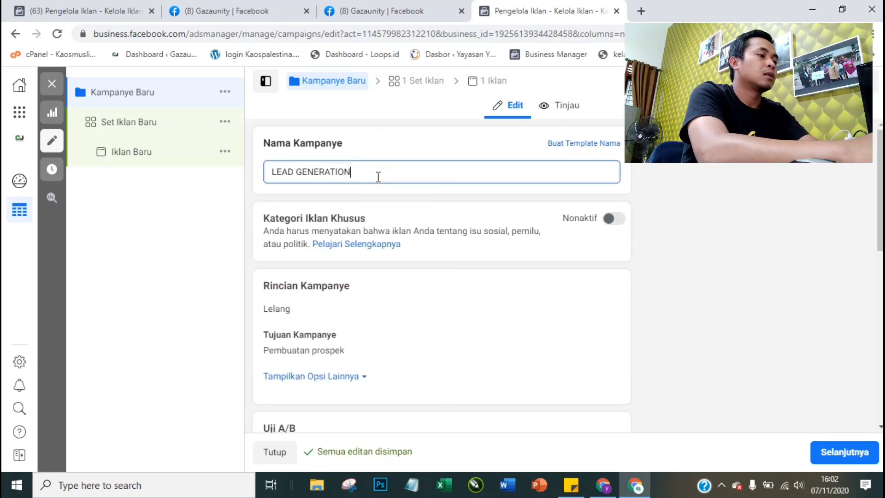
text(07/10/20)
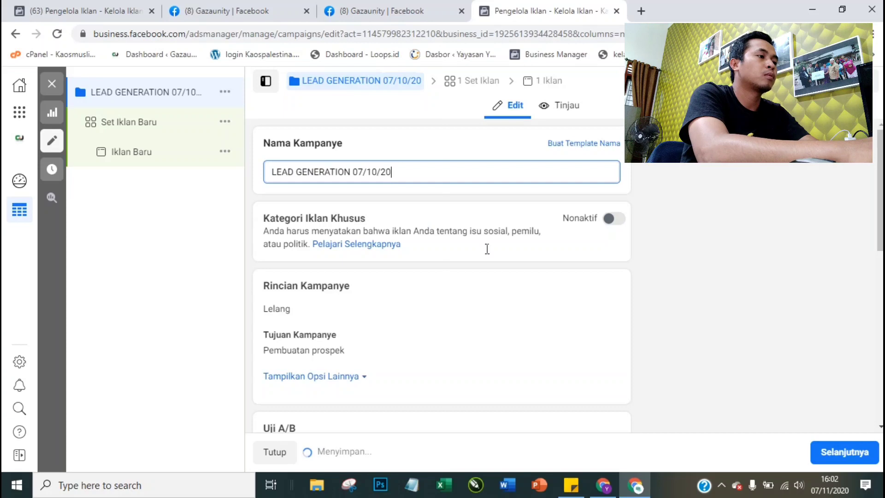
click(492, 248)
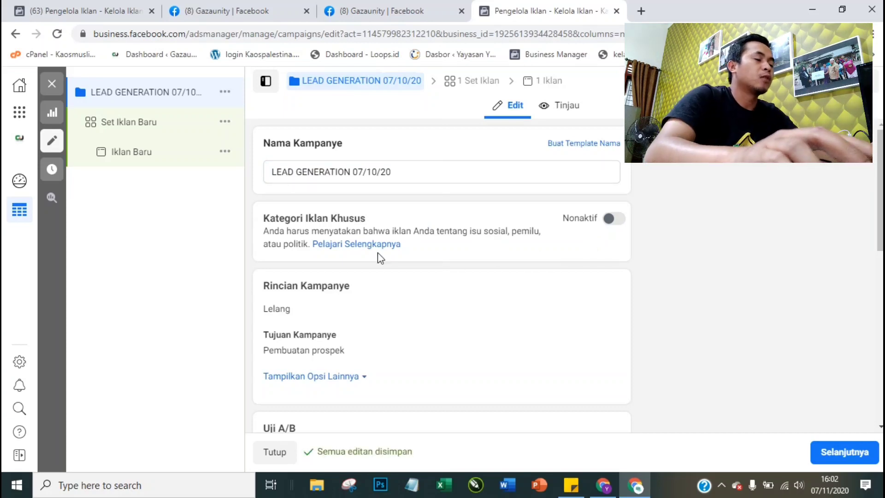
Step: Expand the additional campaign detail options and set the daily campaign budget to Rp 50.000
scroll(369, 235, down, 3)
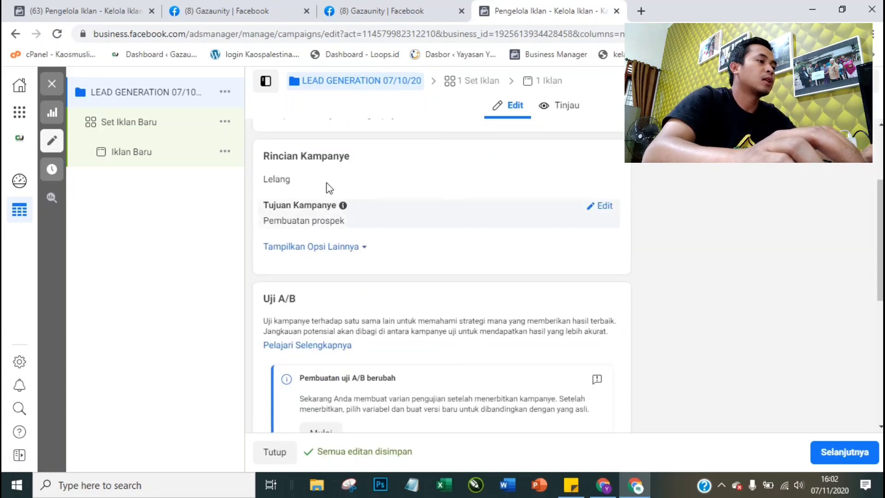
click(346, 247)
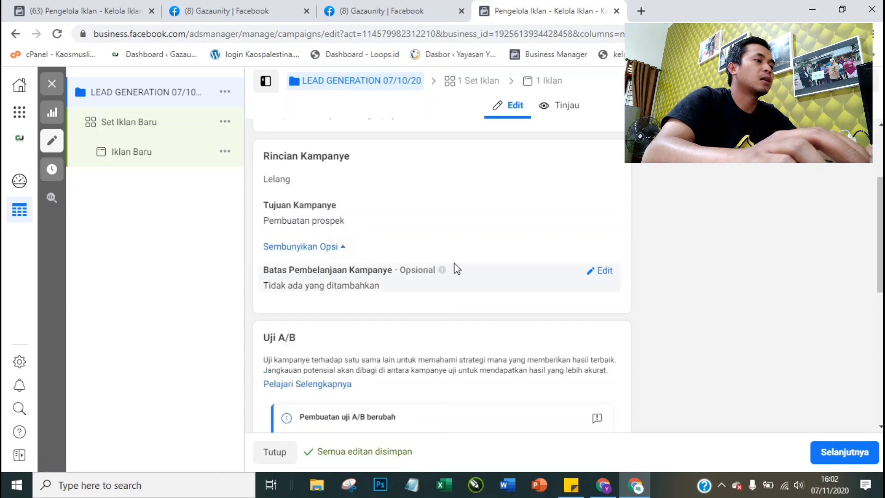
scroll(457, 269, down, 4)
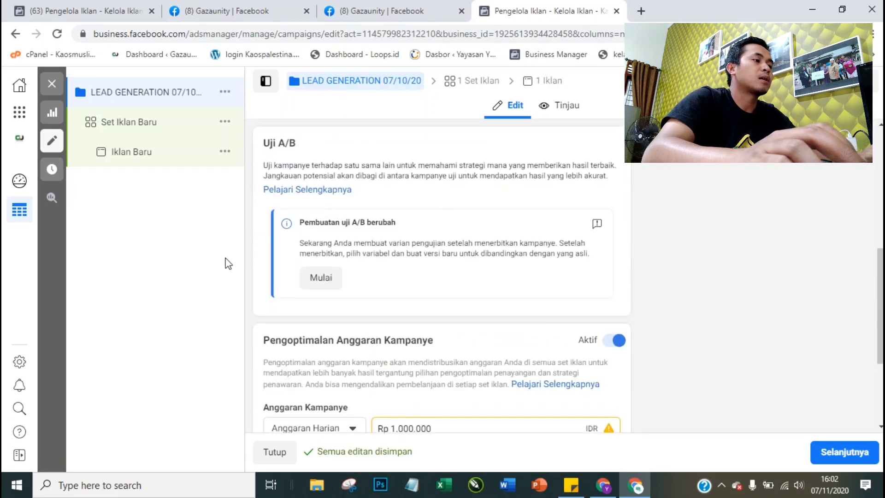
scroll(529, 316, down, 1)
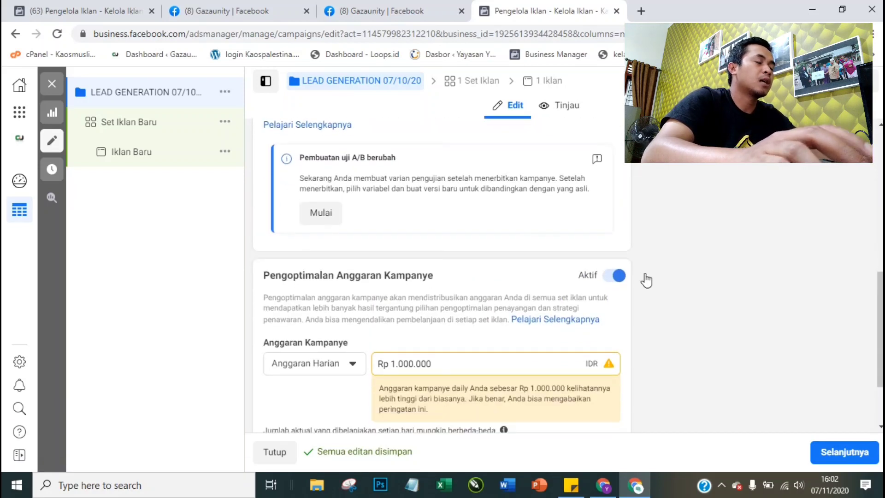
scroll(454, 311, down, 1)
scroll(453, 312, down, 1)
click(445, 271)
key(ctrl+a)
text(50000)
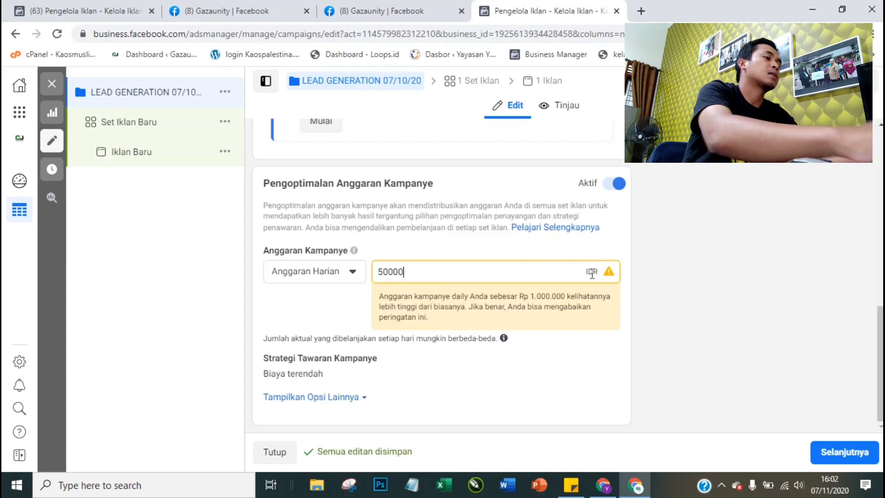
click(635, 295)
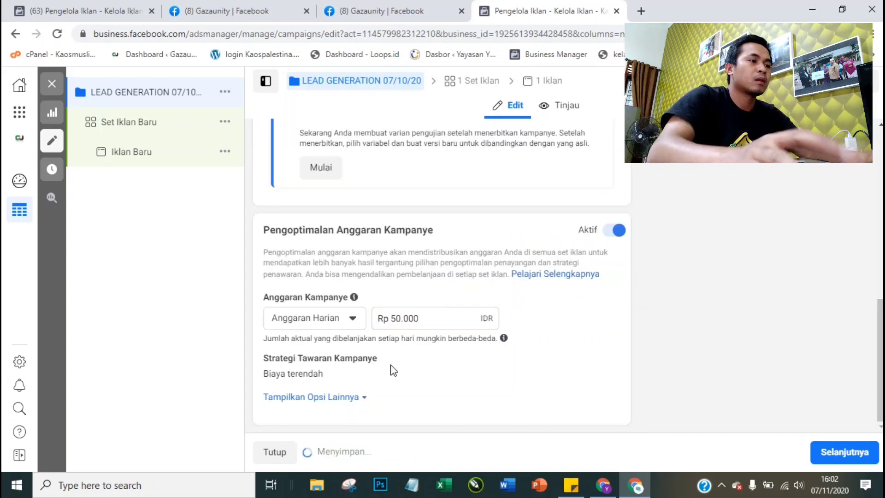
Step: Expand the additional budget optimization options and continue to the ad set settings
click(347, 397)
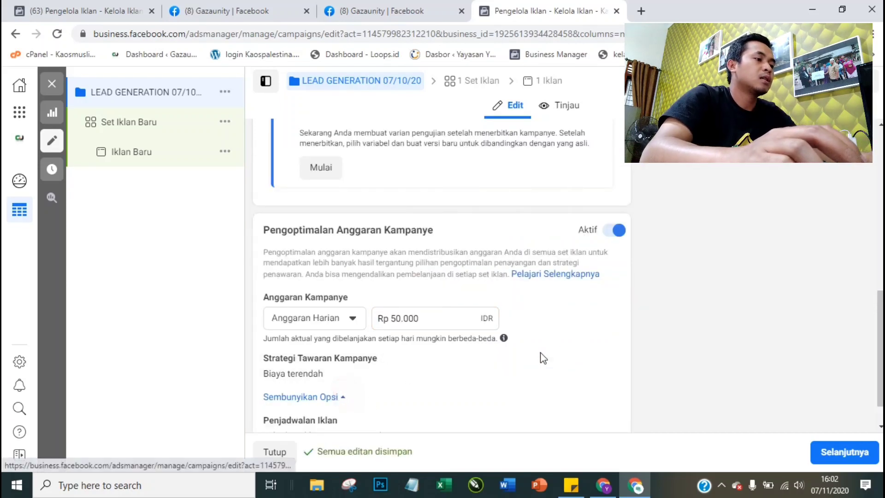
scroll(593, 328, down, 1)
click(832, 454)
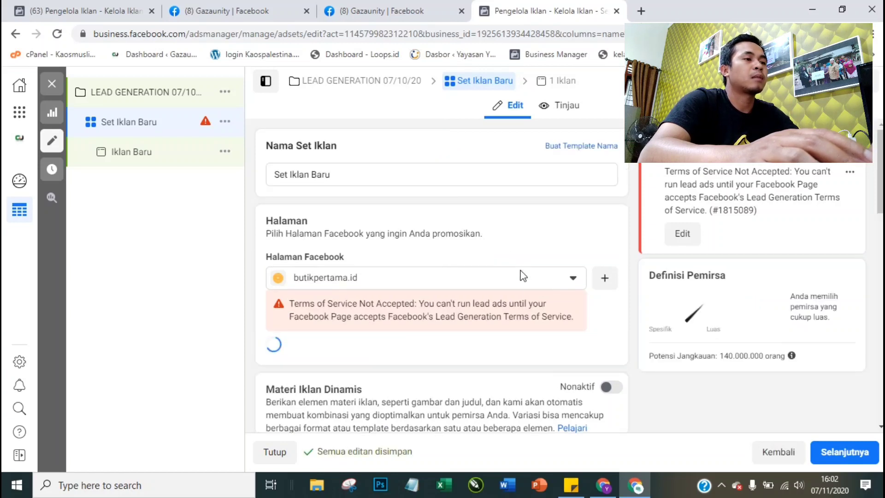
Step: Choose Gazaunity from the BM PUSAT pages as the Facebook page to promote in the ad set
click(536, 277)
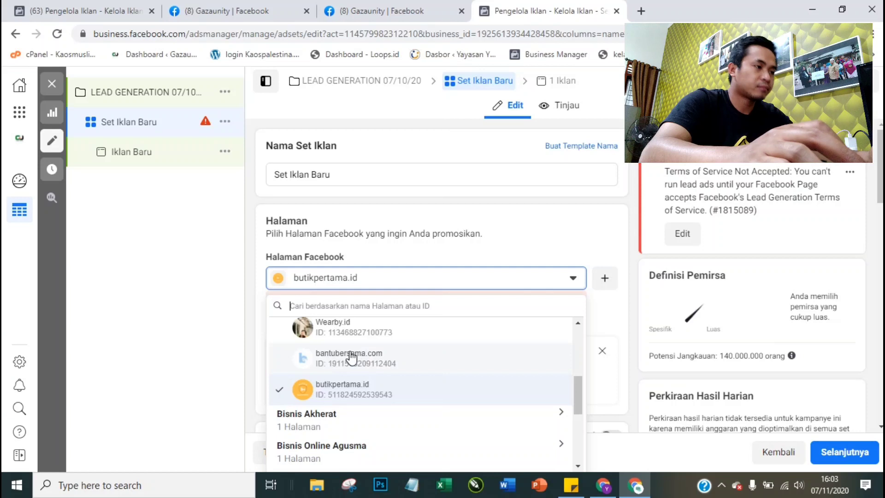
click(579, 349)
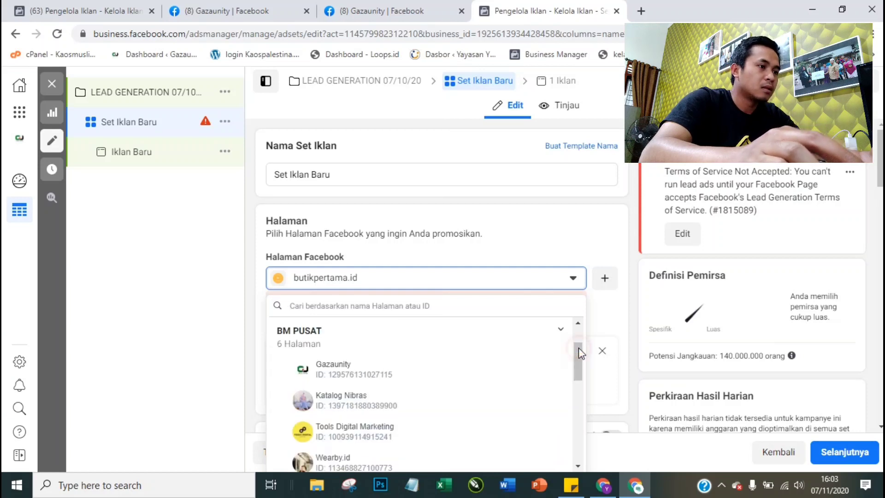
scroll(450, 374, up, 1)
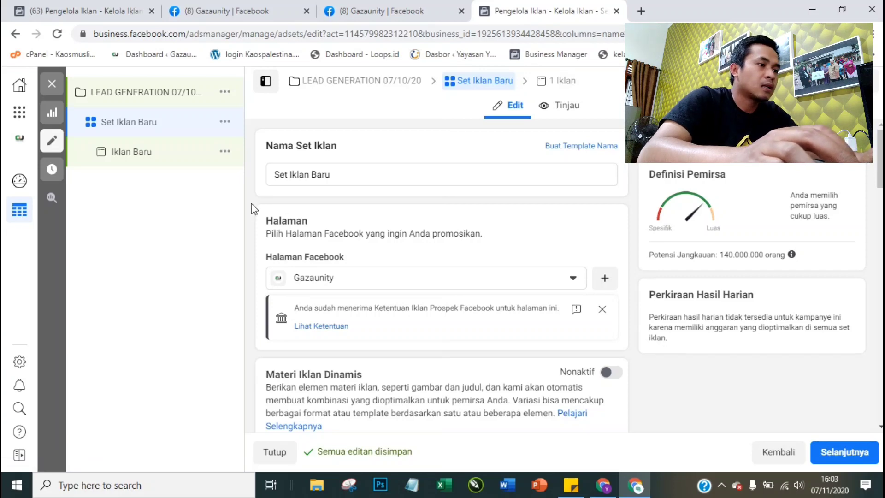
Step: Link the ad set to the KATALOG GAZAUNITY catalog with the All Products product set
scroll(252, 202, down, 1)
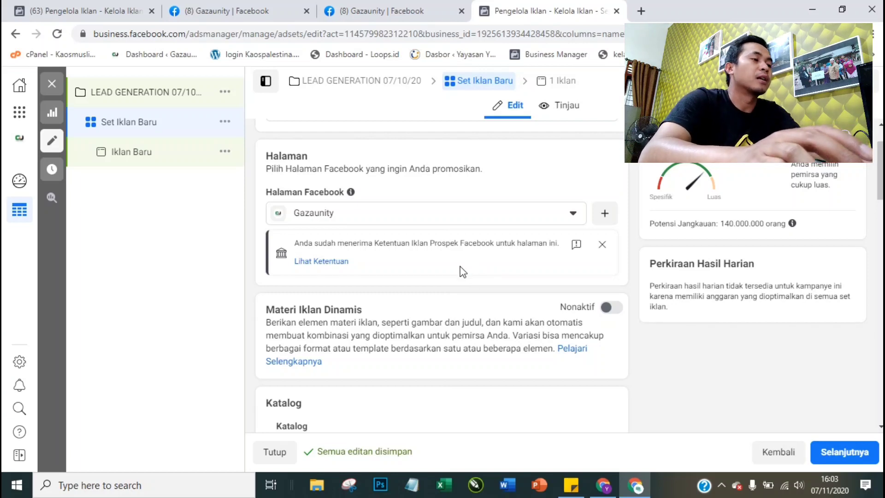
scroll(458, 267, down, 1)
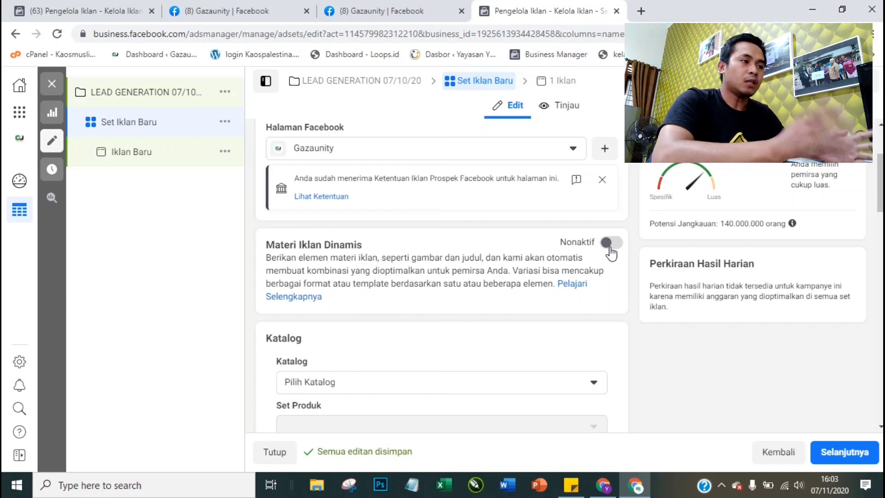
scroll(332, 302, down, 3)
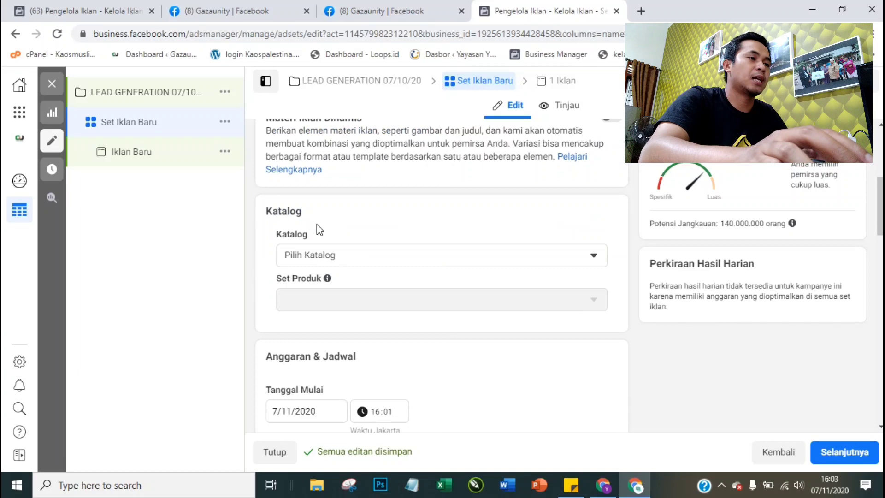
drag(265, 210, 315, 212)
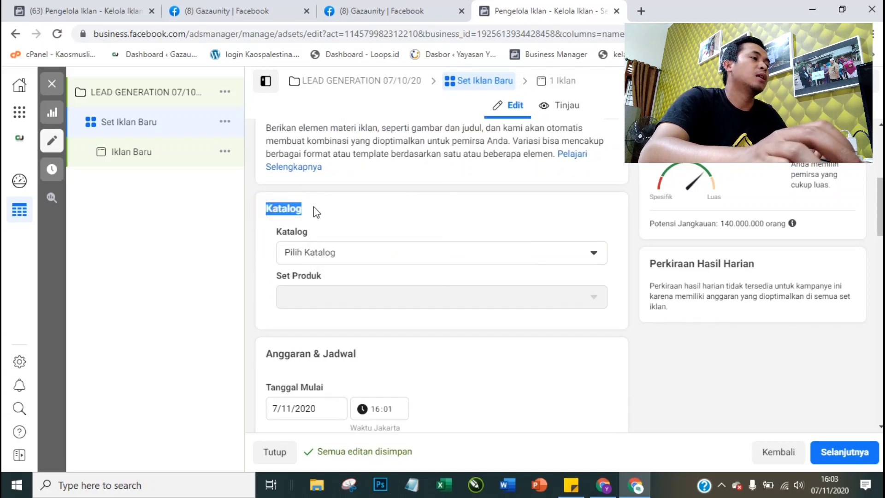
click(373, 202)
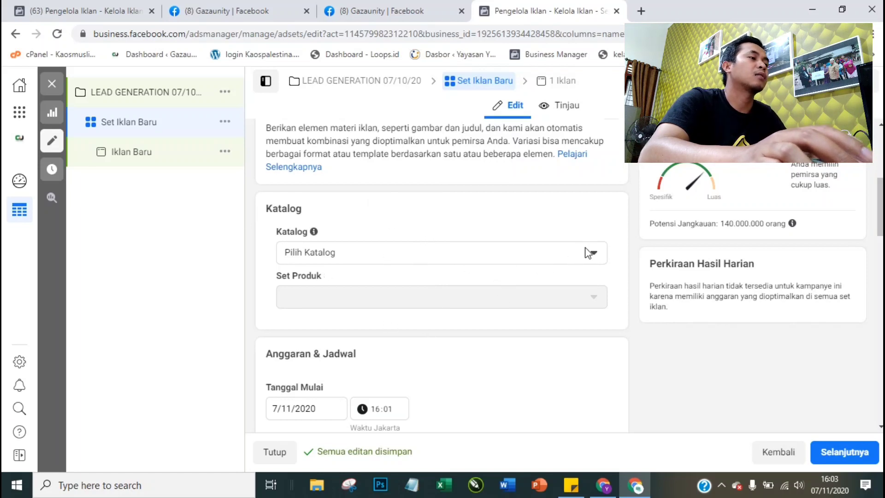
click(563, 255)
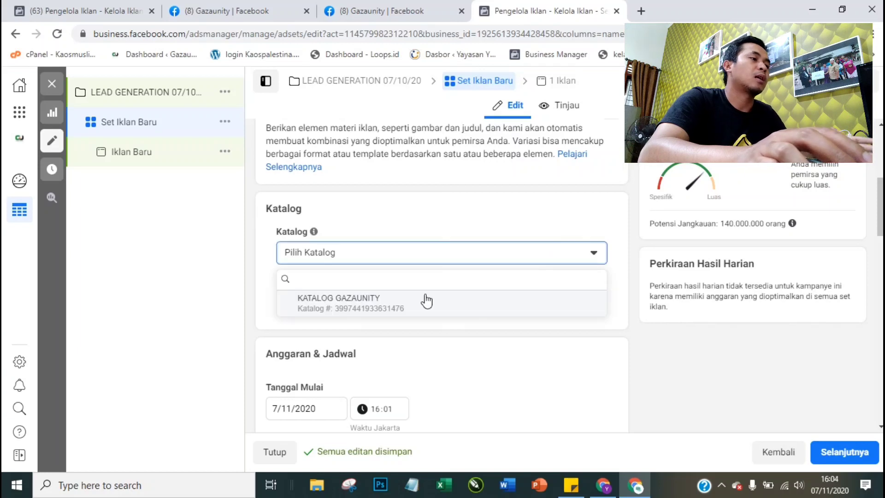
mouse_move(406, 300)
click(262, 254)
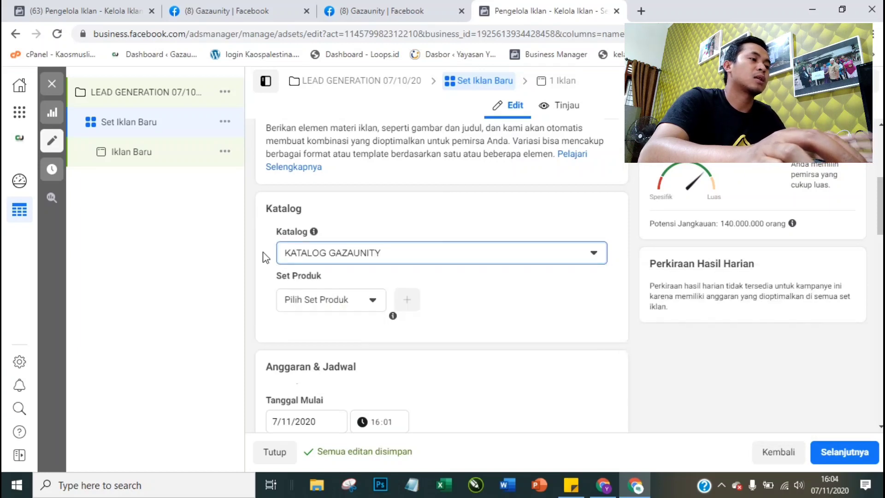
click(334, 305)
mouse_move(319, 346)
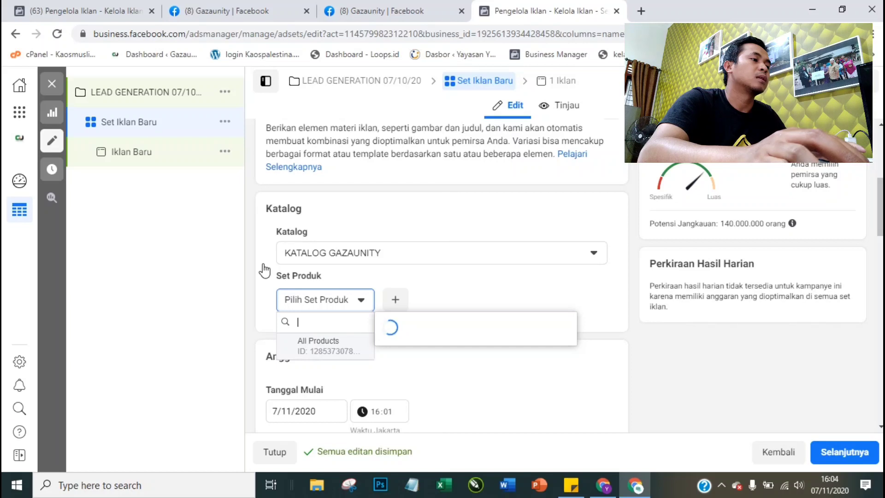
click(313, 347)
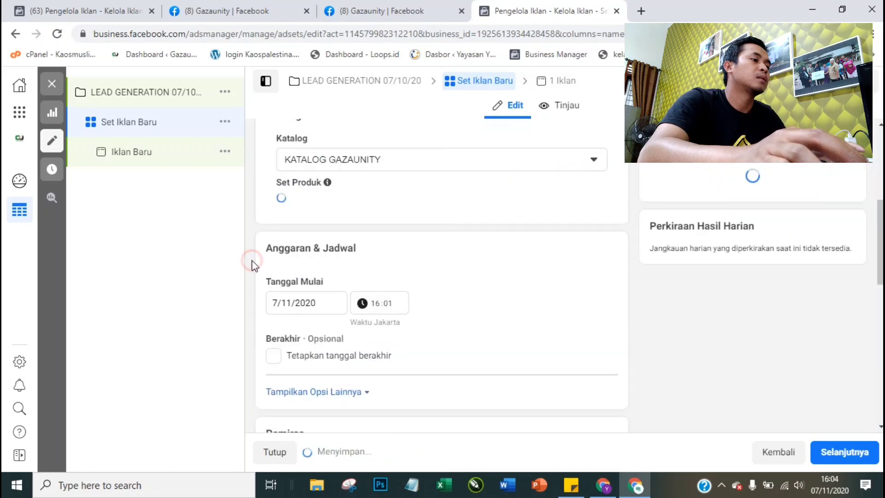
Step: Open the audience's location targeting for editing and examine its include and exclude choices
scroll(335, 305, down, 1)
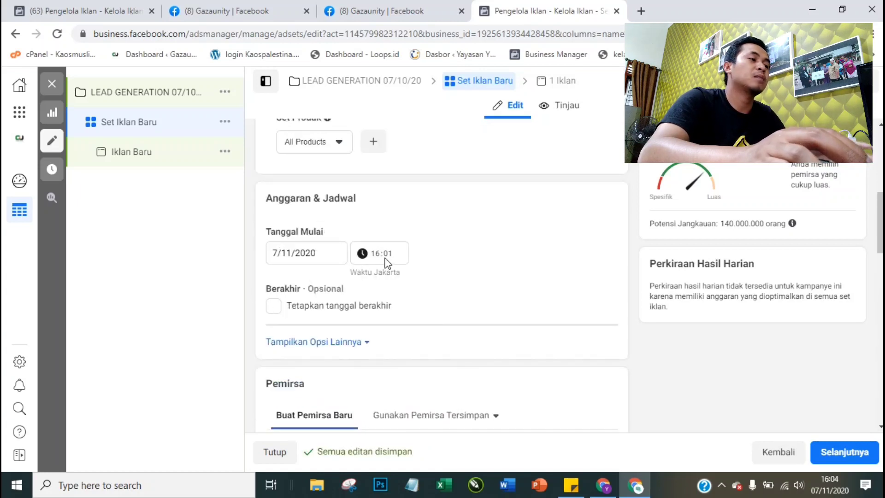
scroll(304, 297, down, 3)
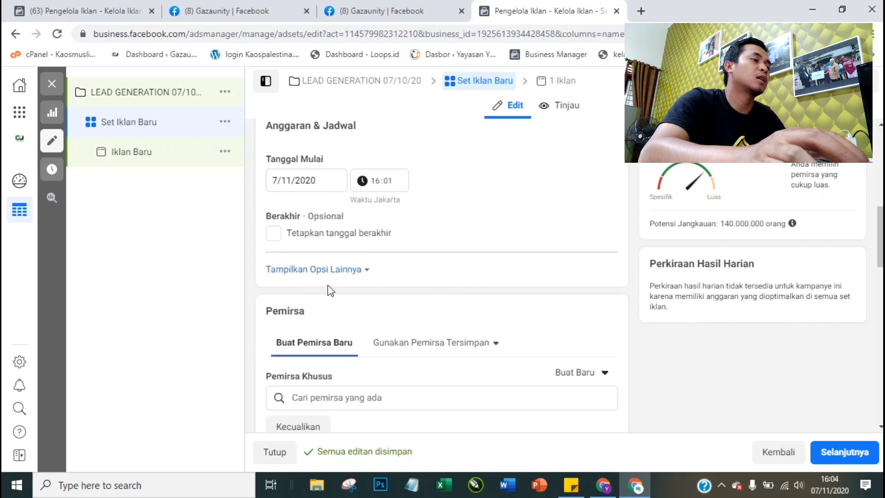
scroll(410, 223, down, 5)
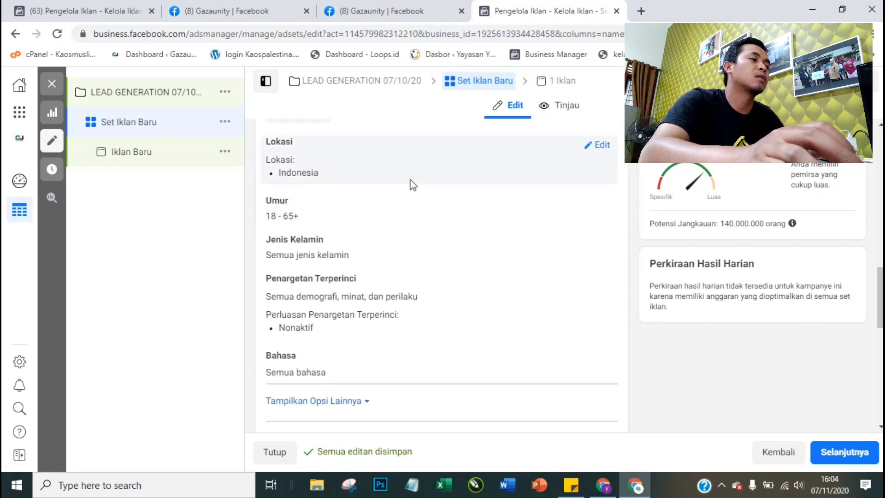
scroll(386, 190, up, 1)
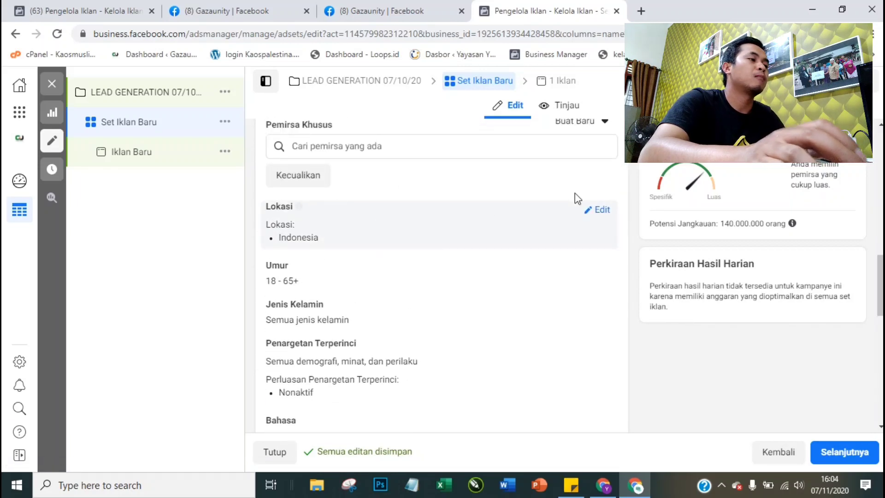
click(605, 213)
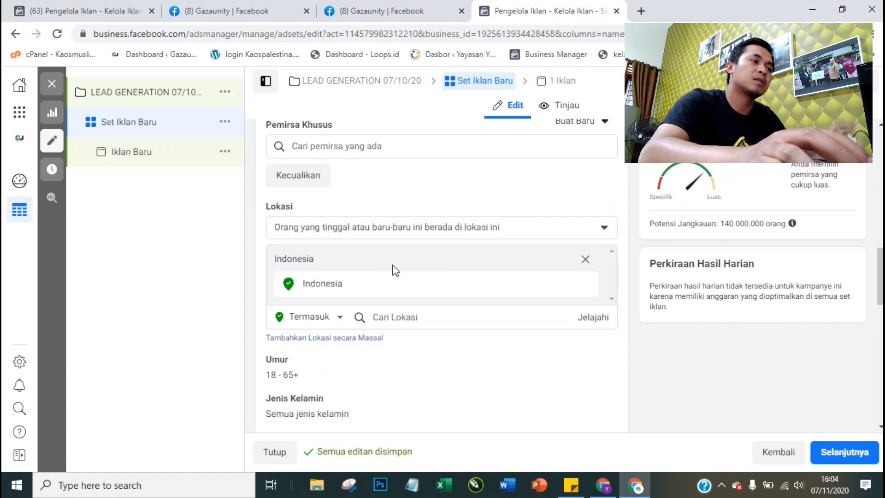
click(310, 317)
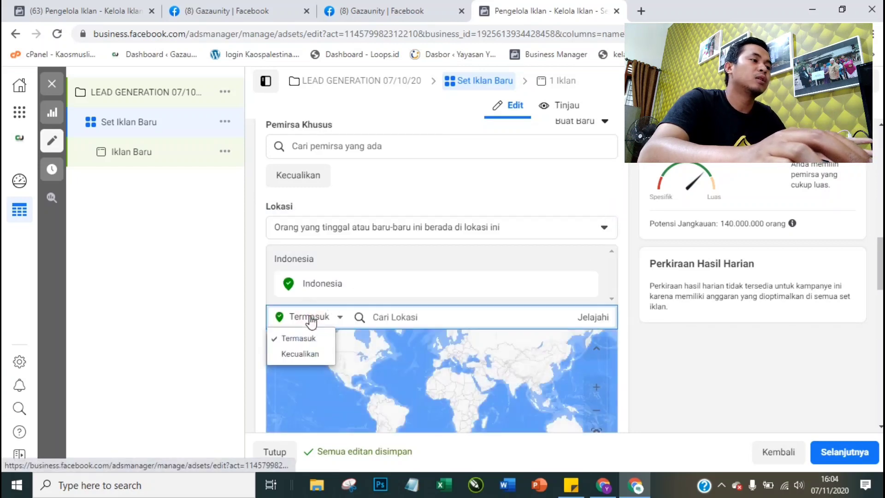
click(259, 241)
Step: Open the audience's age range (Umur) for editing
scroll(255, 260, down, 4)
scroll(255, 261, down, 2)
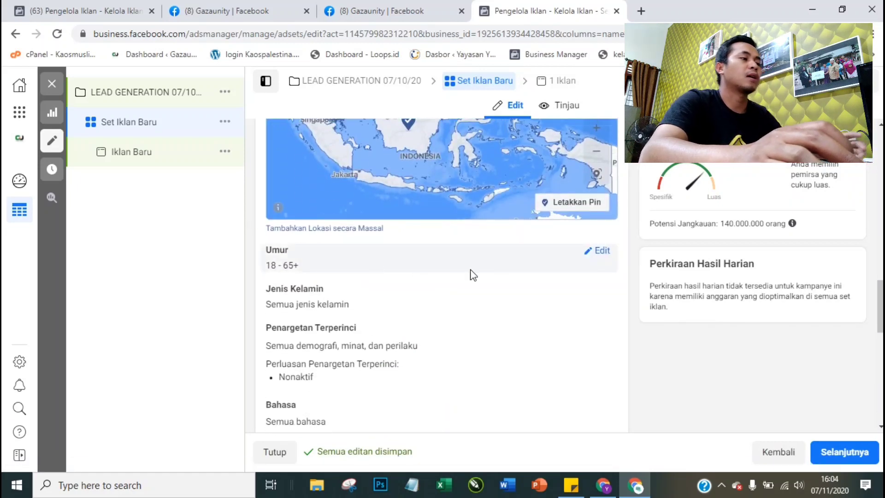
click(302, 264)
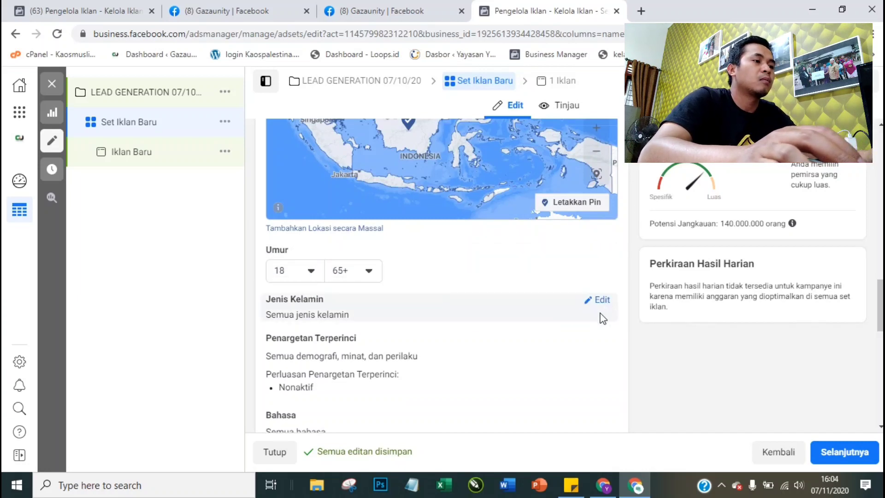
Step: Edit the detailed targeting and add the interest Jaket to the people to include
scroll(448, 241, down, 4)
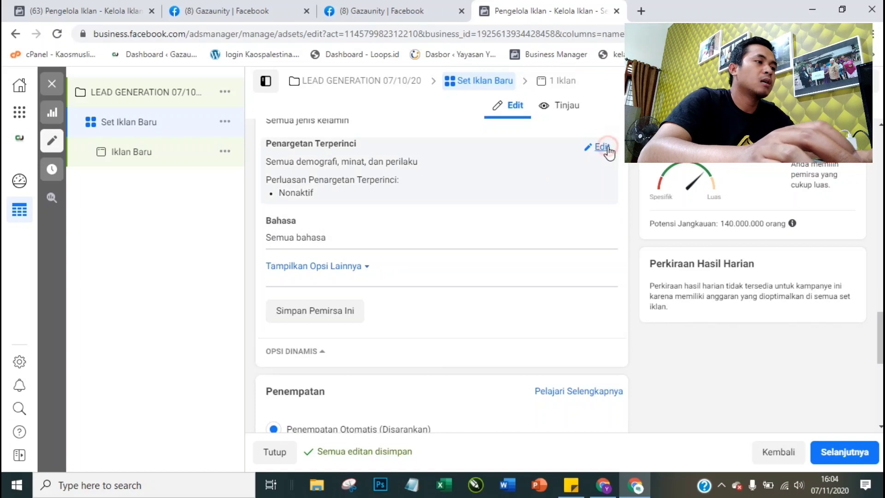
click(606, 147)
scroll(432, 278, up, 2)
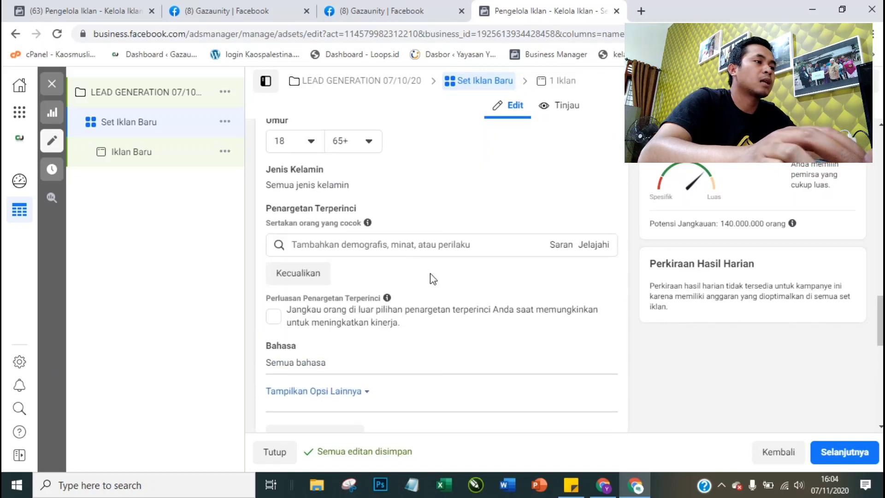
click(445, 247)
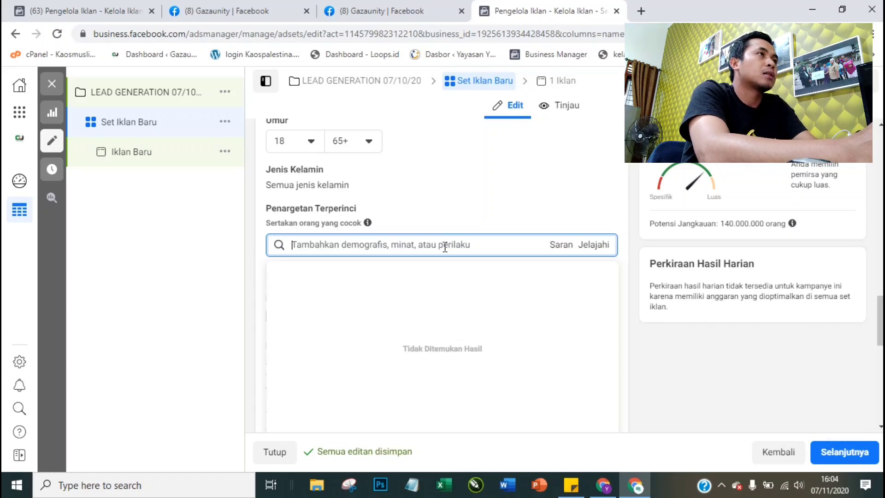
text(jaket)
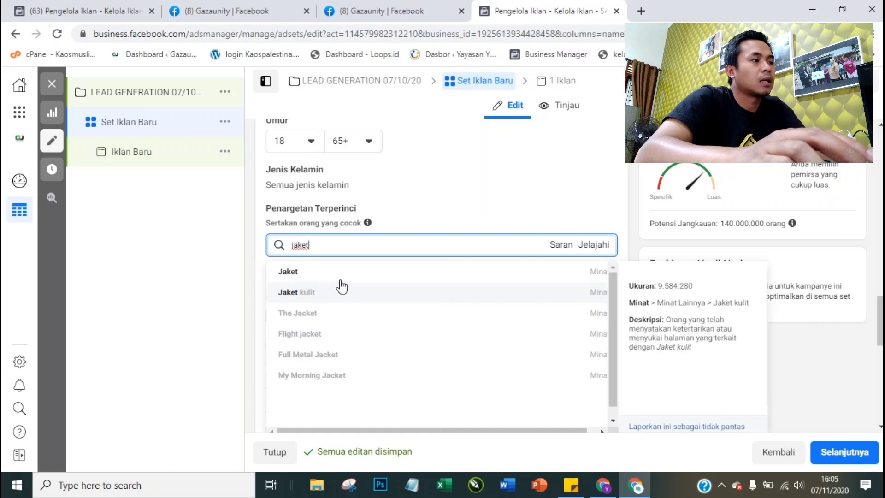
click(260, 264)
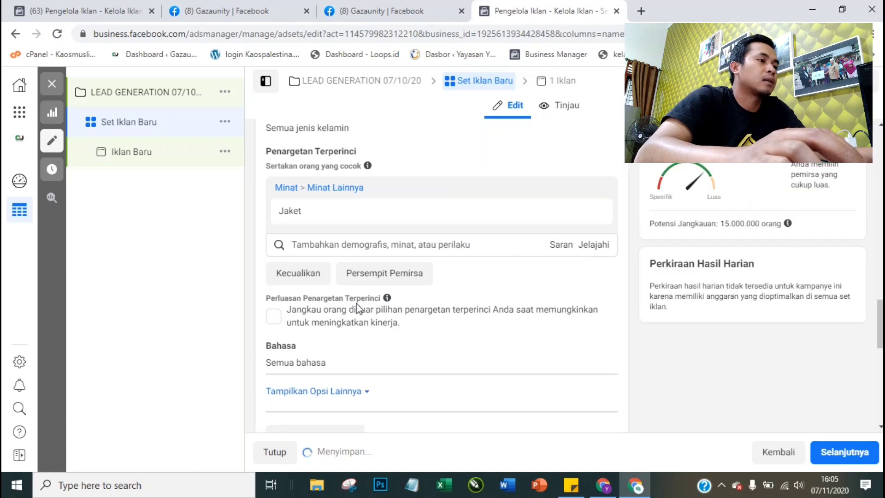
Step: Add an exclusion to the detailed targeting for the behavior Admin halaman bisnis
scroll(364, 286, down, 1)
click(309, 209)
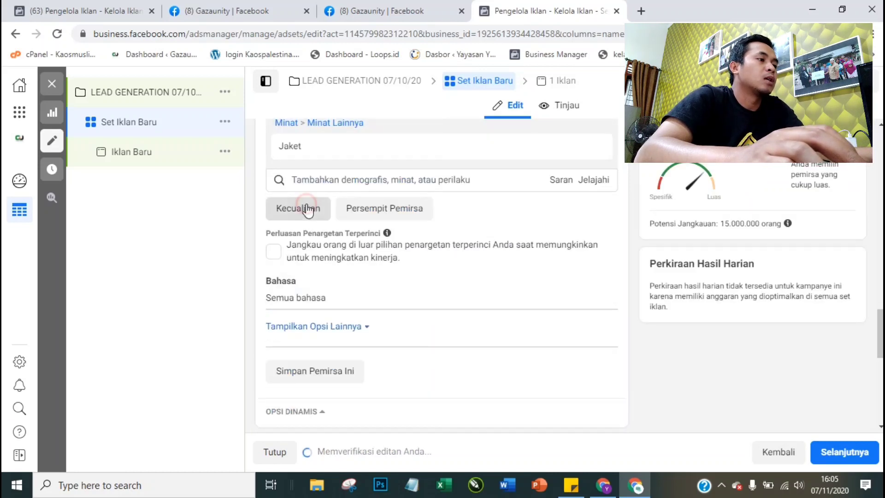
click(410, 251)
text(admin)
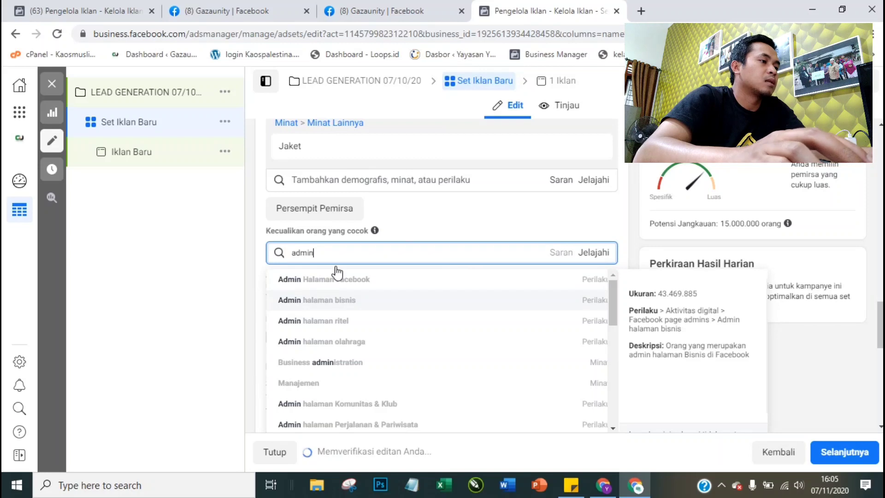
key(Return)
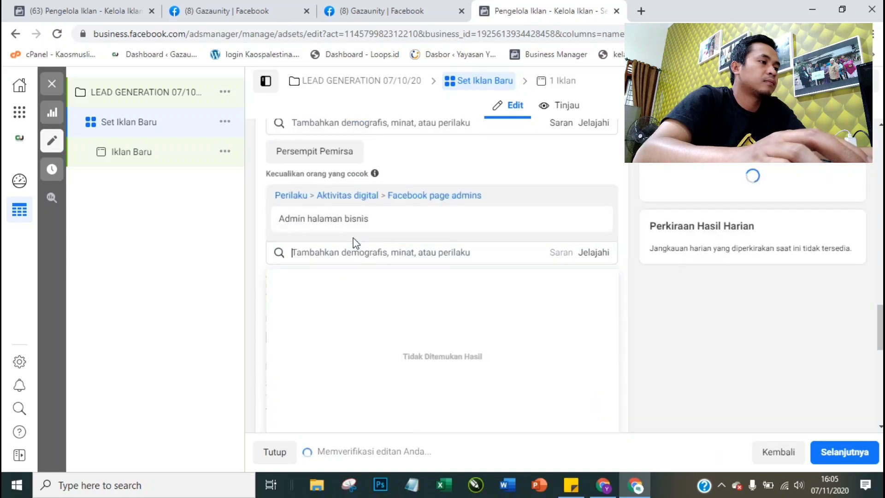
Step: Exclude both Pengguna Pembayaran Facebook (90 hari) and Pengguna Pembayaran Facebook (30 hari) from the audience
text(pembaya)
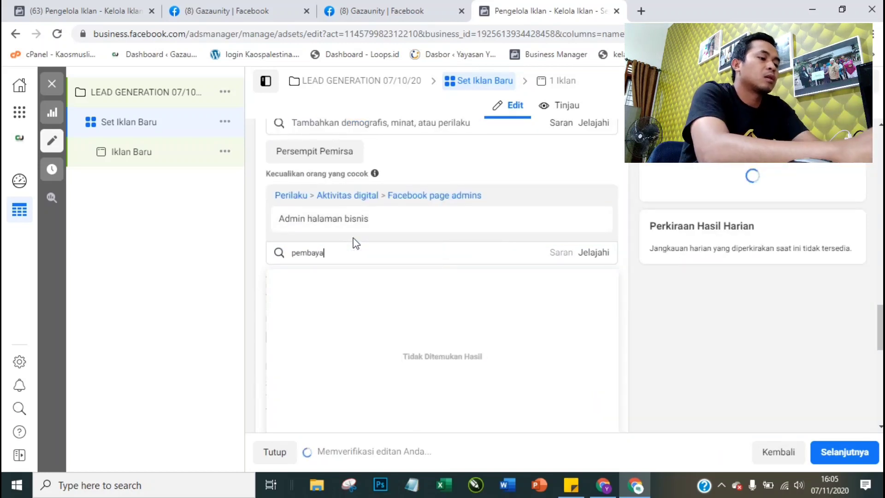
text(ran)
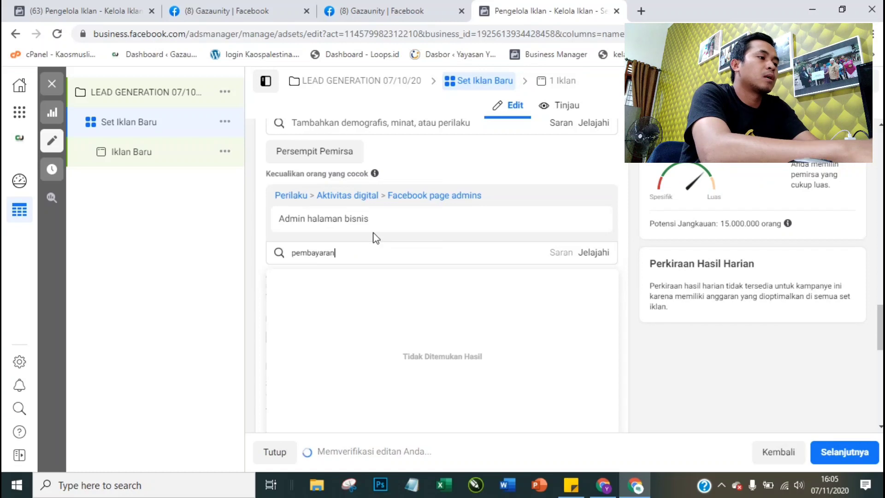
click(361, 300)
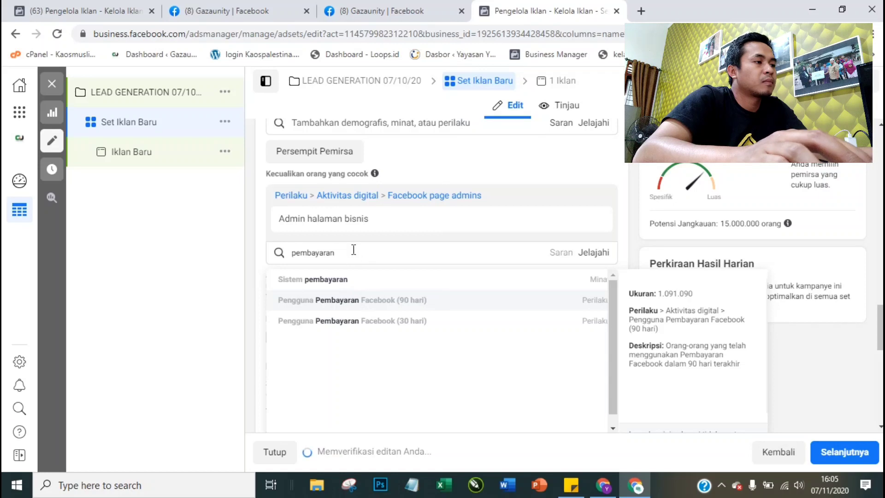
key(Return)
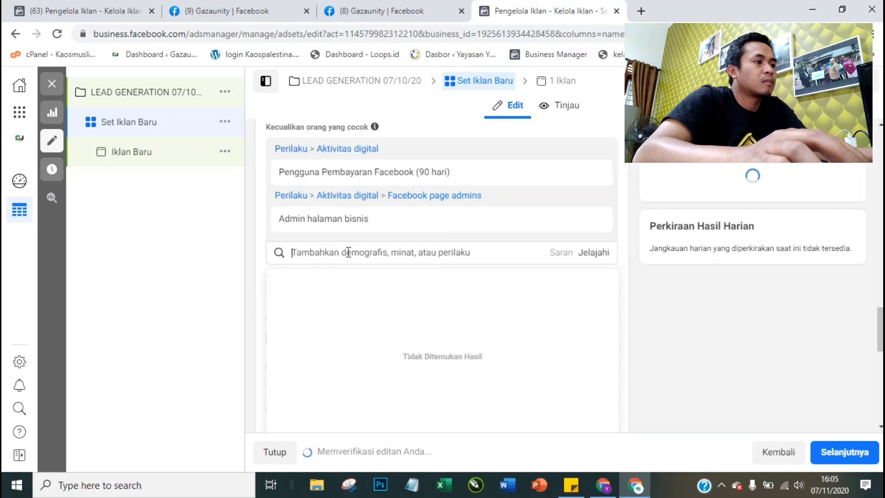
text(pembayara)
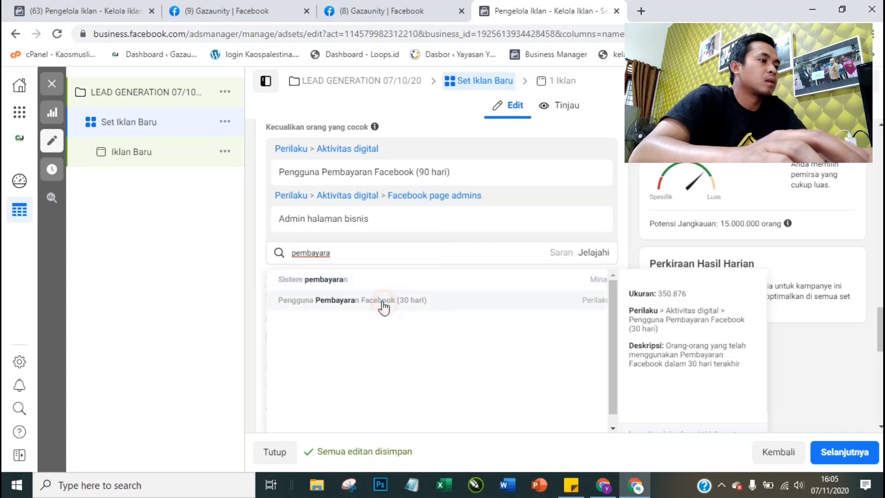
click(261, 268)
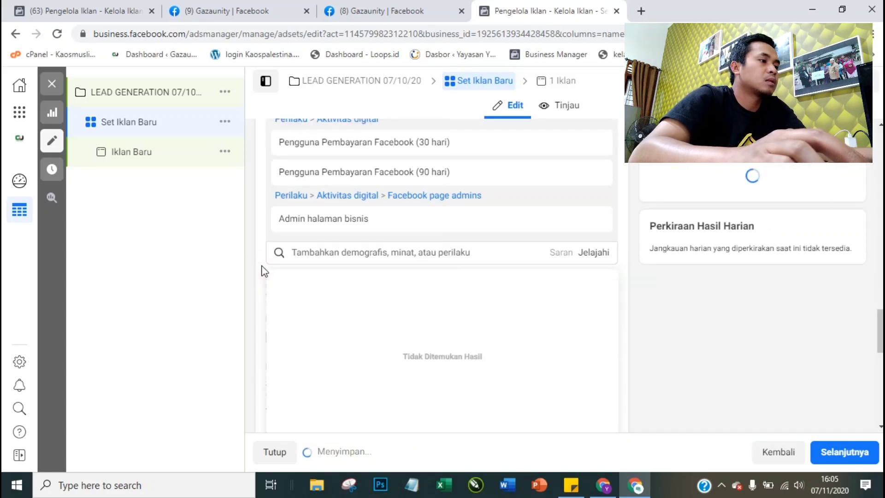
Step: Turn on detailed targeting expansion, then show the additional audience options with the connection setting
scroll(256, 295, down, 3)
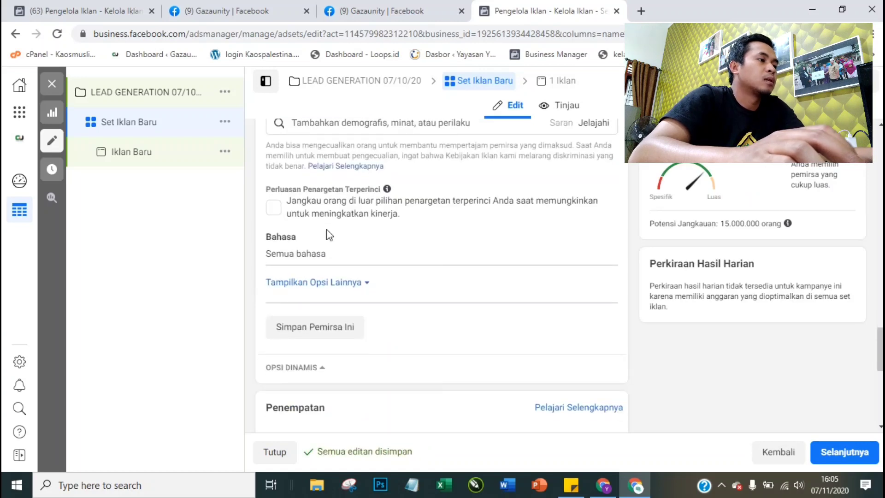
click(277, 216)
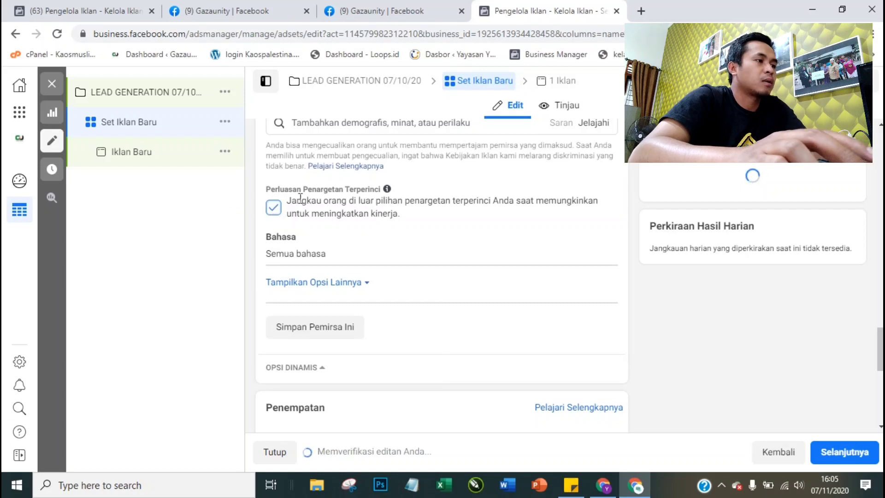
scroll(321, 253, up, 3)
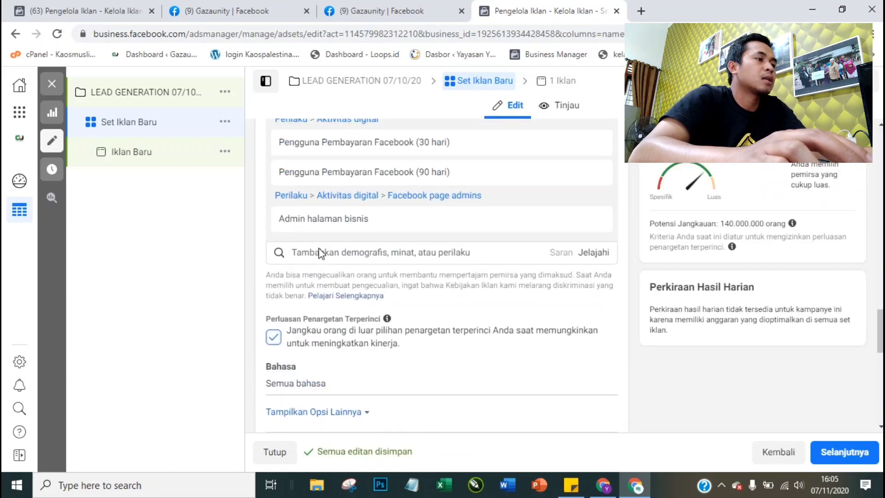
scroll(289, 251, up, 3)
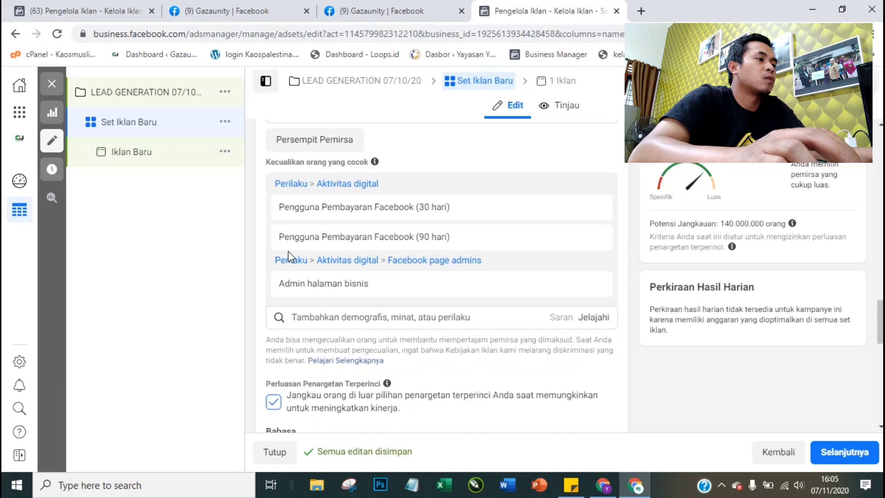
scroll(302, 178, up, 2)
scroll(303, 179, down, 7)
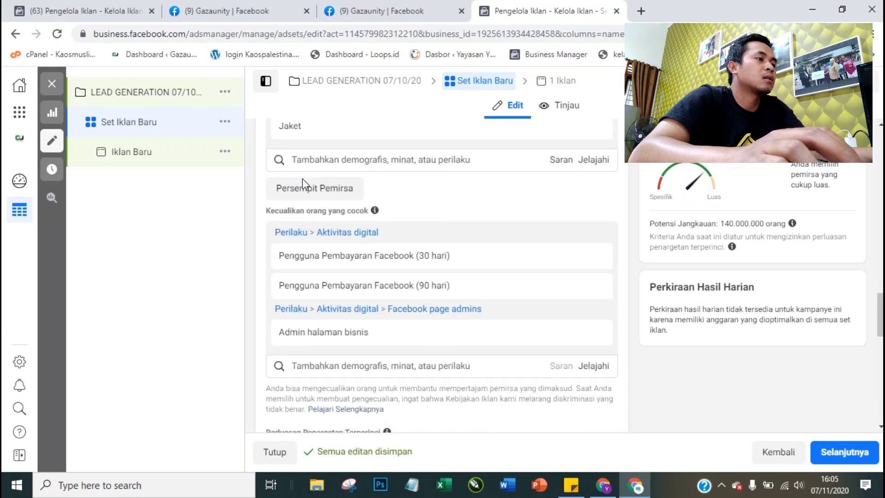
scroll(381, 282, down, 1)
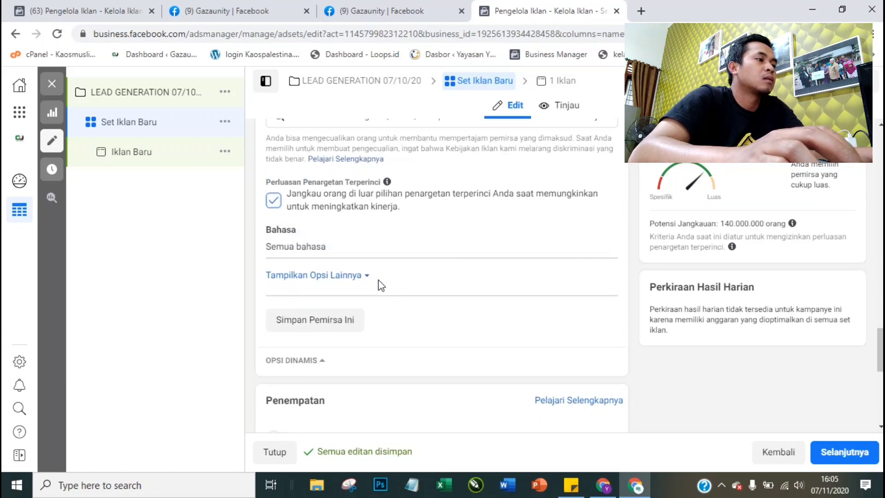
click(360, 217)
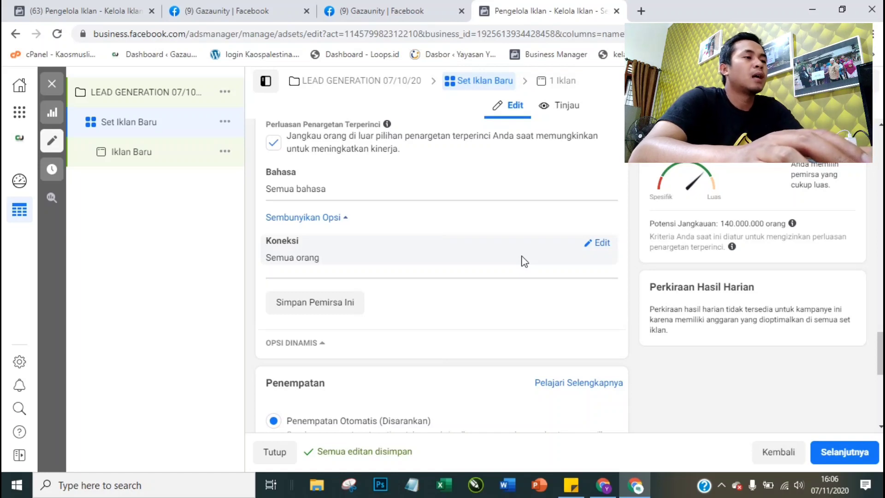
Step: Switch the ad set to manual placements and deselect the In-Stream and Cari placements
scroll(474, 280, down, 5)
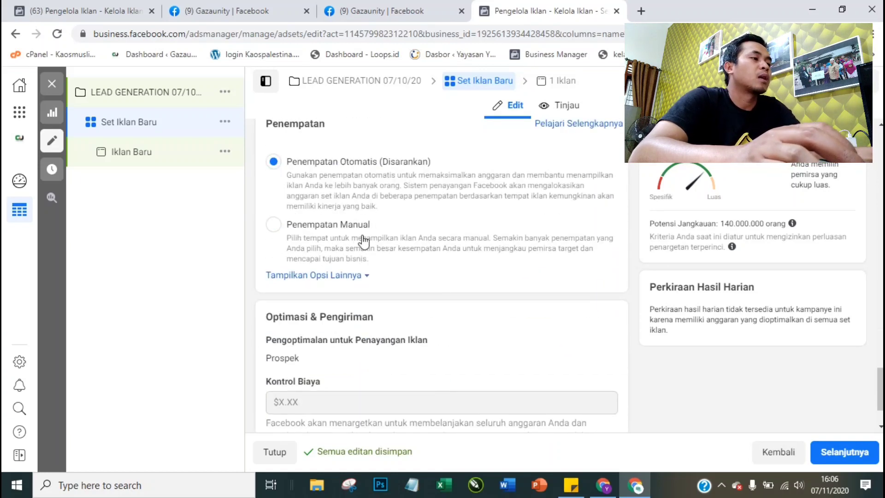
click(311, 227)
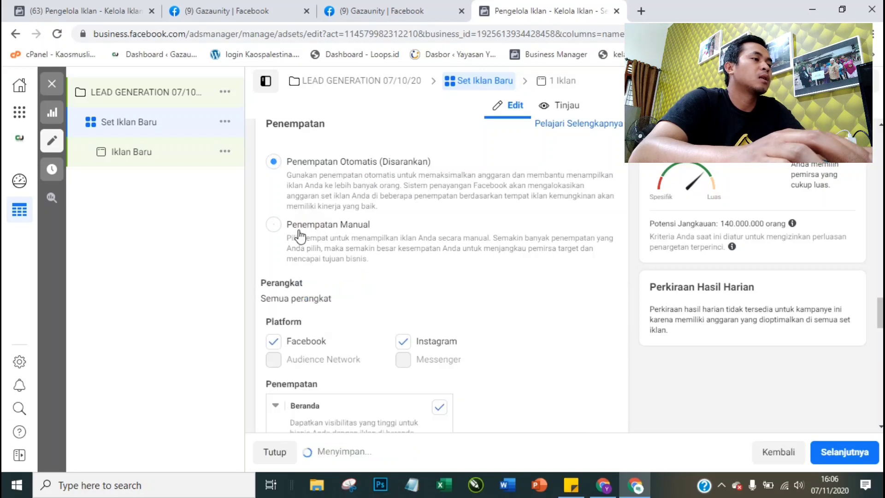
scroll(461, 268, down, 6)
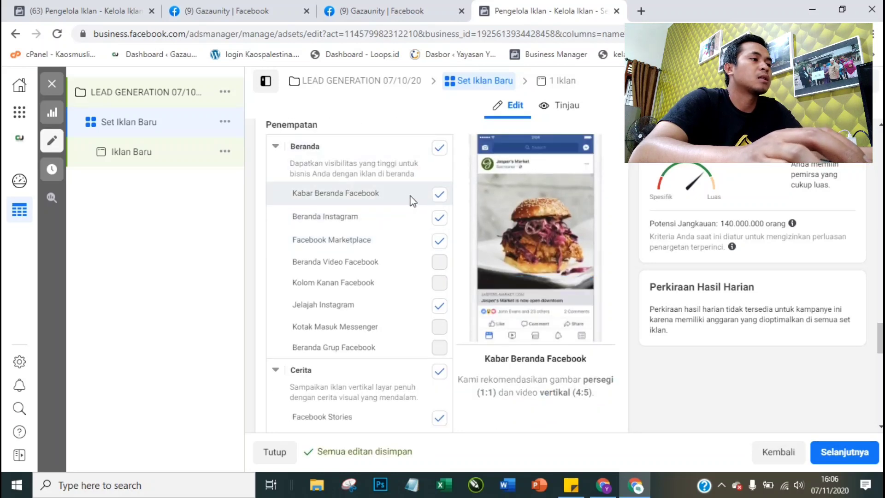
scroll(415, 268, down, 7)
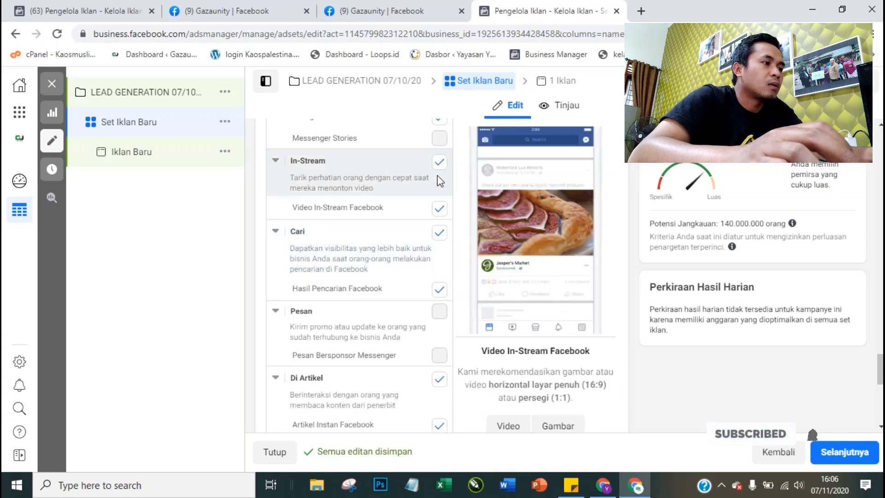
click(442, 236)
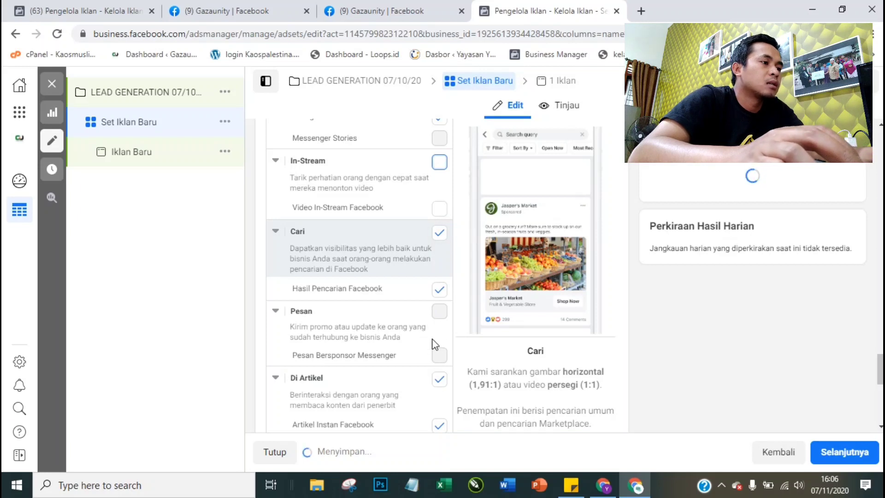
scroll(434, 343, down, 3)
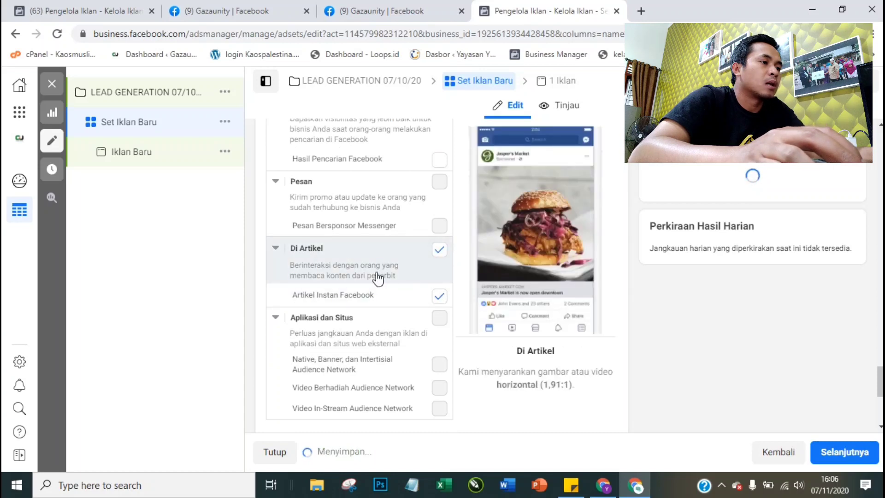
scroll(377, 273, down, 5)
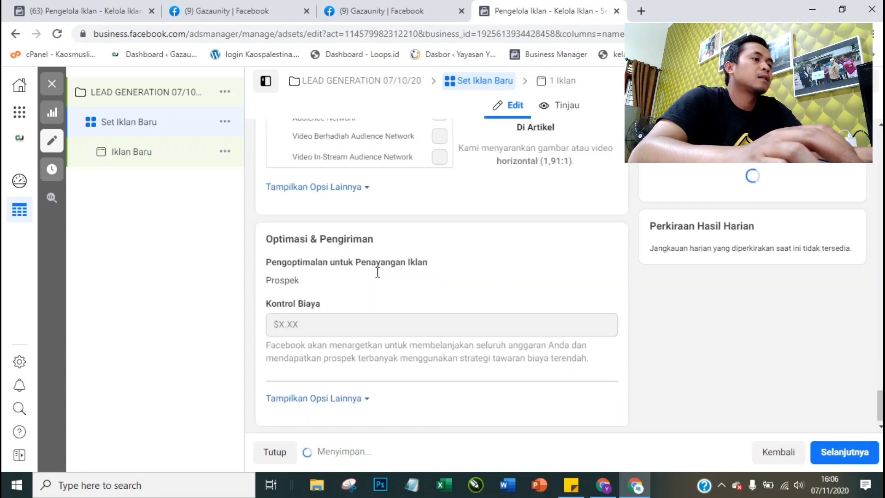
Step: Continue to the new ad's settings and examine its identity, format and carousel creative sections
click(838, 456)
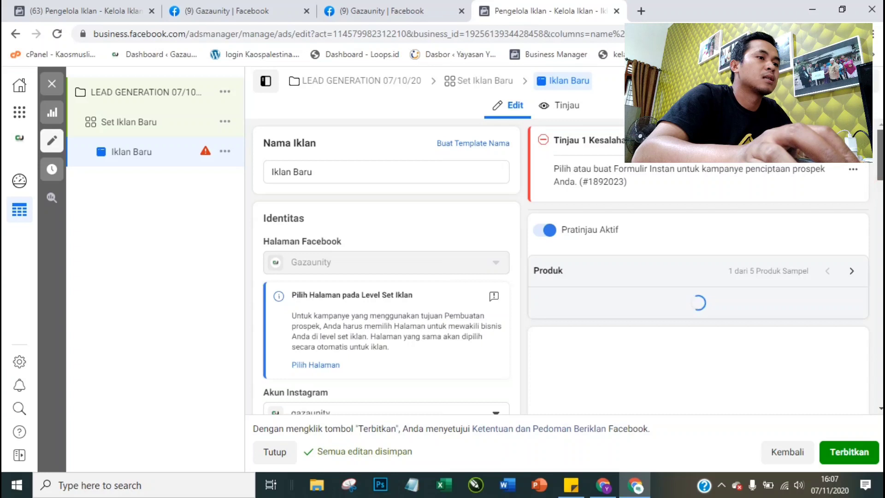
scroll(881, 158, down, 2)
scroll(880, 136, up, 2)
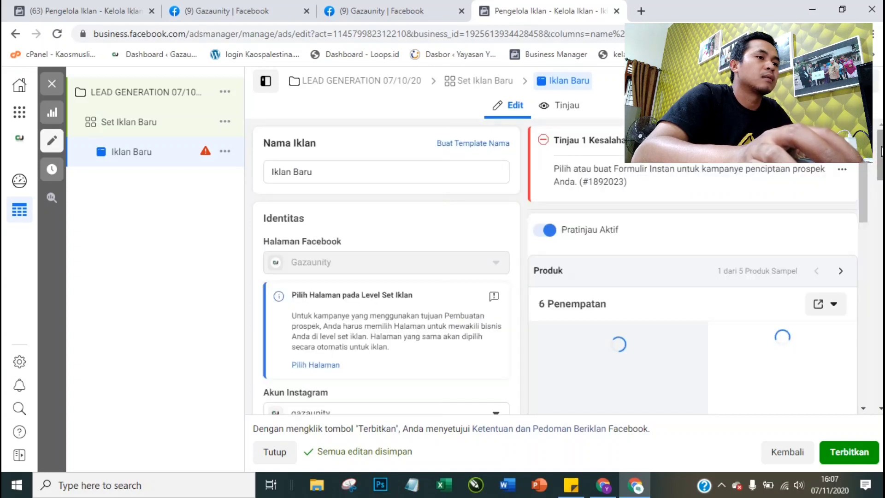
scroll(395, 247, down, 2)
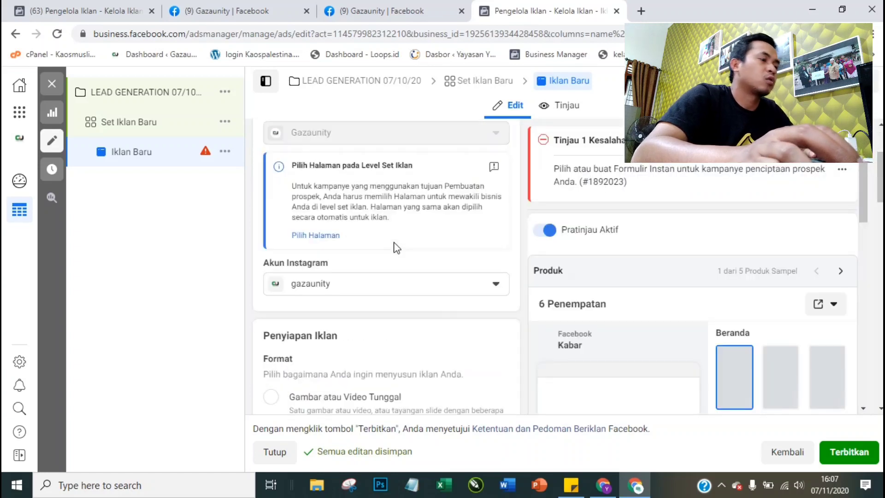
scroll(395, 244, down, 2)
scroll(395, 244, down, 2)
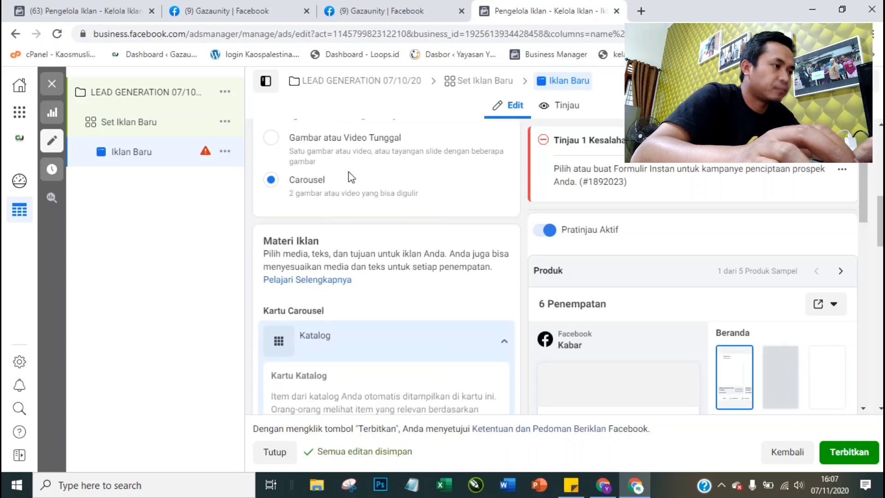
scroll(387, 188, up, 5)
scroll(387, 180, up, 1)
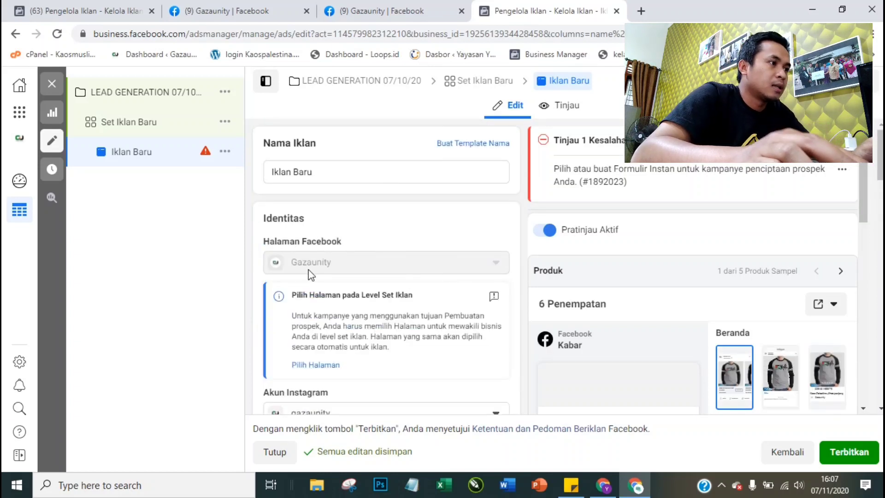
Step: Examine the ad's format choices, catalog carousel creative options and the product preview across placements
scroll(408, 277, down, 4)
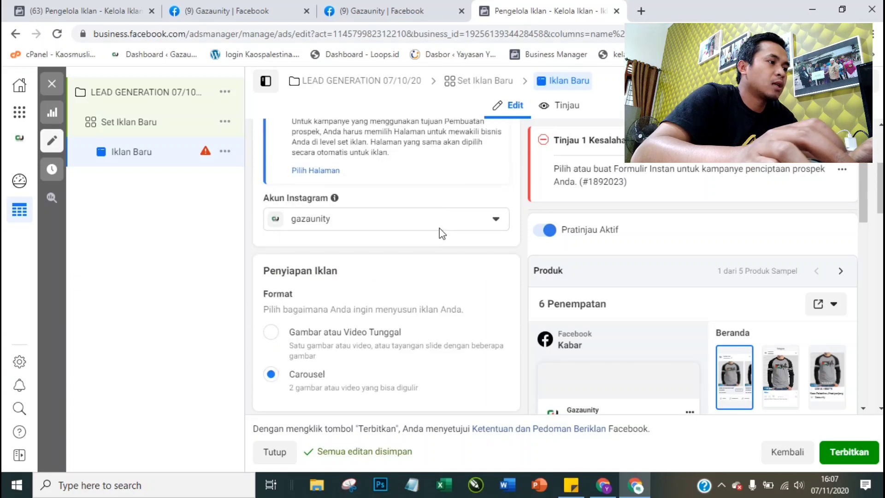
scroll(422, 244, down, 3)
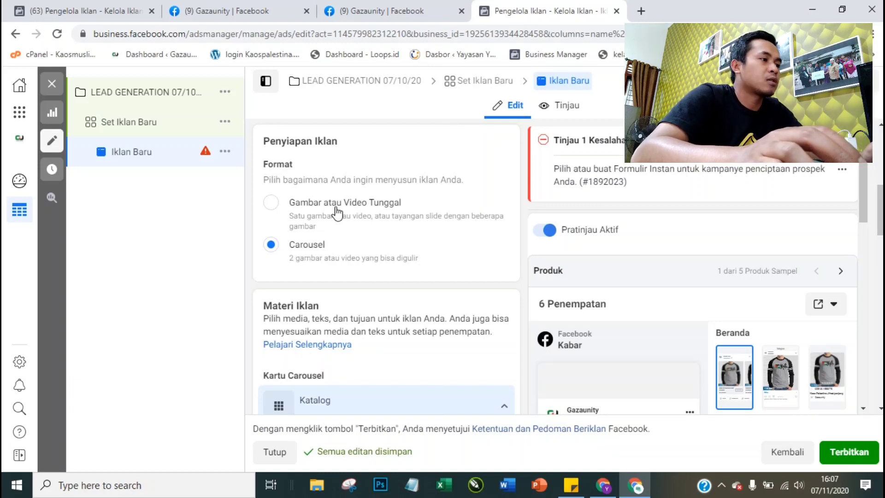
mouse_move(691, 368)
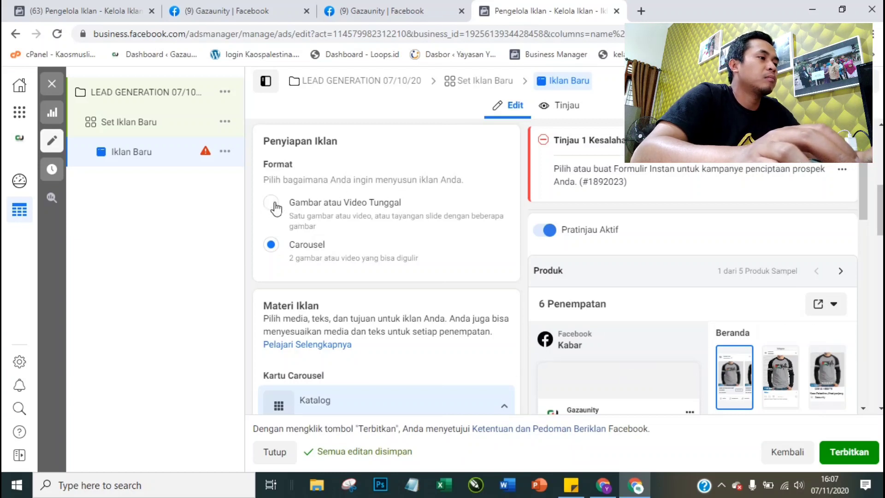
scroll(272, 211, down, 2)
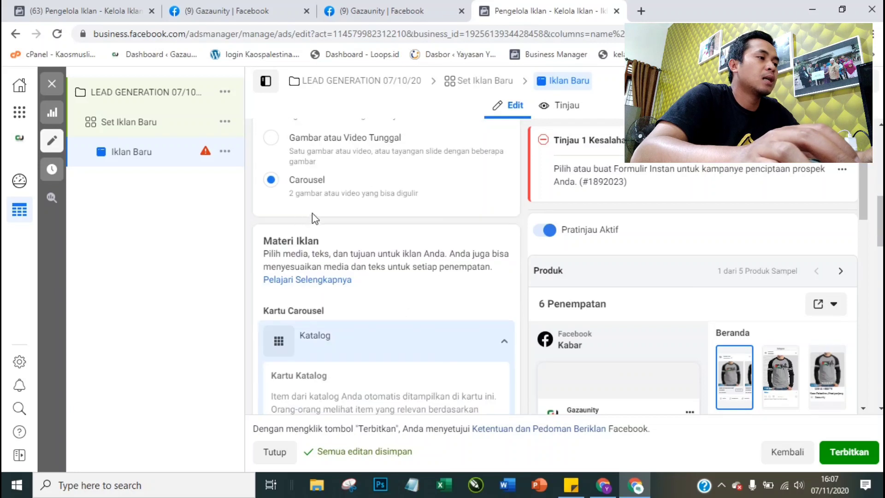
scroll(311, 213, down, 1)
scroll(320, 190, down, 1)
scroll(351, 248, down, 2)
scroll(351, 251, down, 1)
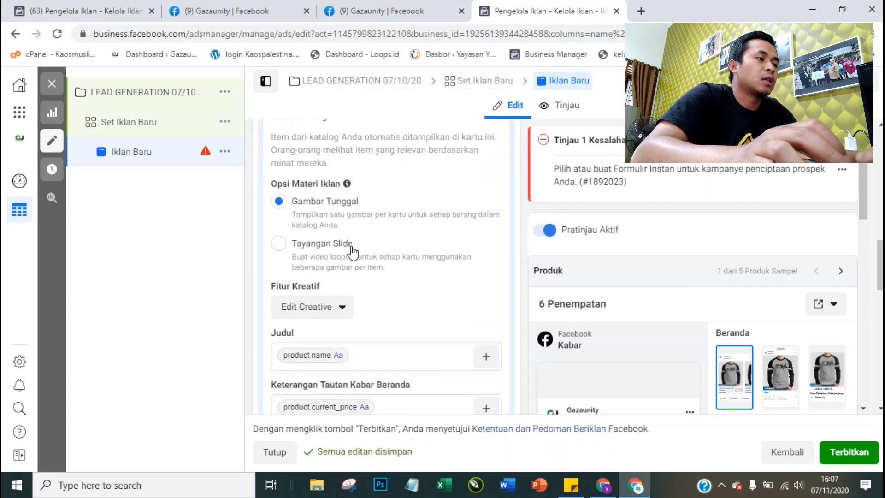
scroll(756, 319, down, 2)
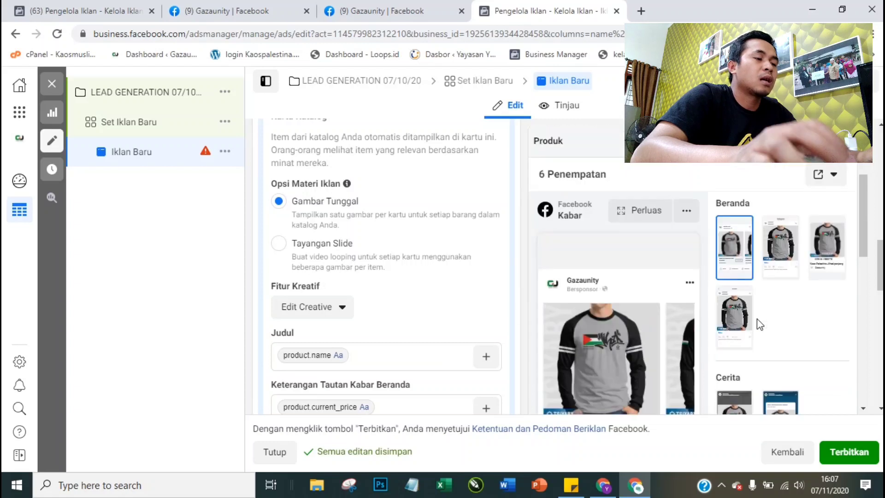
scroll(610, 296, down, 2)
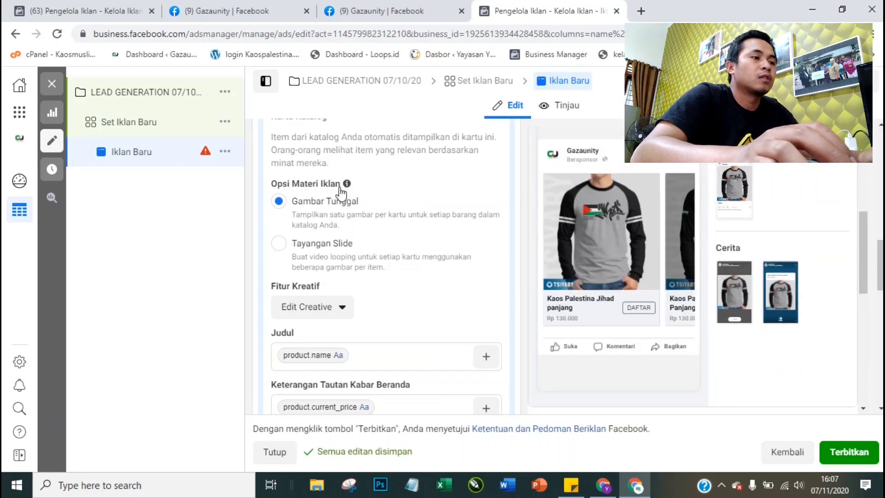
mouse_move(329, 287)
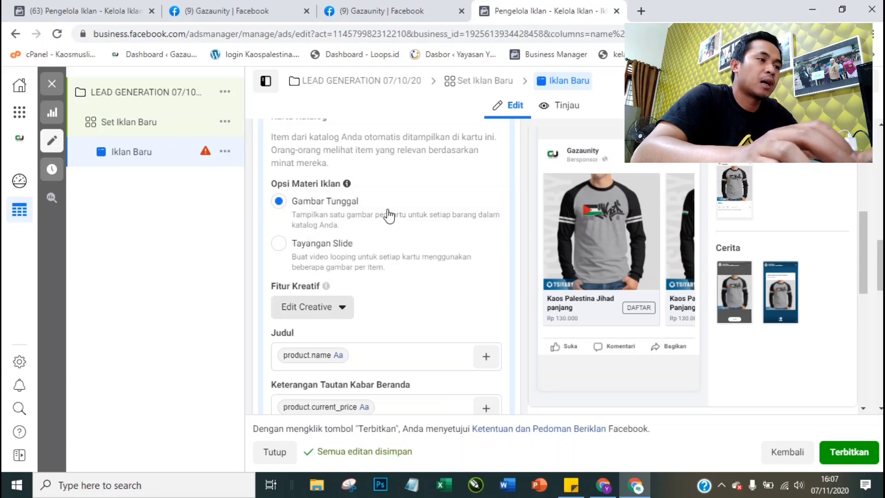
scroll(389, 215, up, 1)
scroll(389, 214, down, 1)
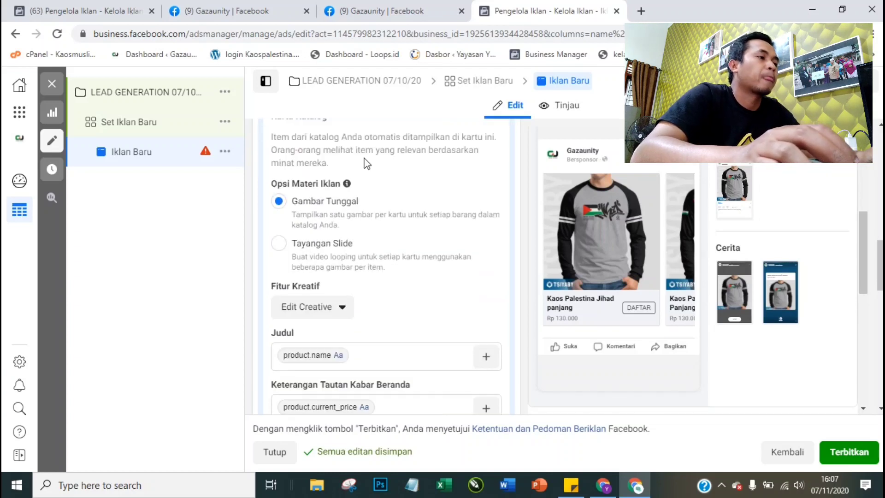
Step: Enter "Dapatkan seri terbaru Kaos palestina ini." as the ad's primary text
scroll(366, 163, down, 5)
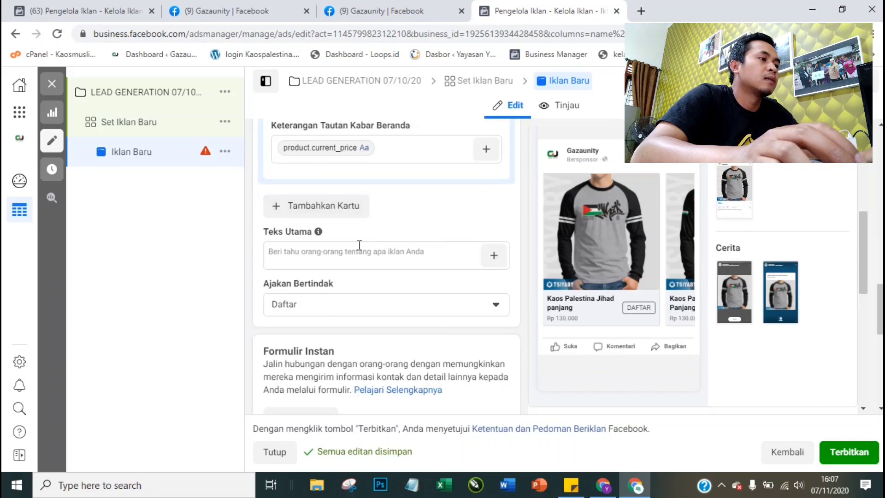
click(369, 254)
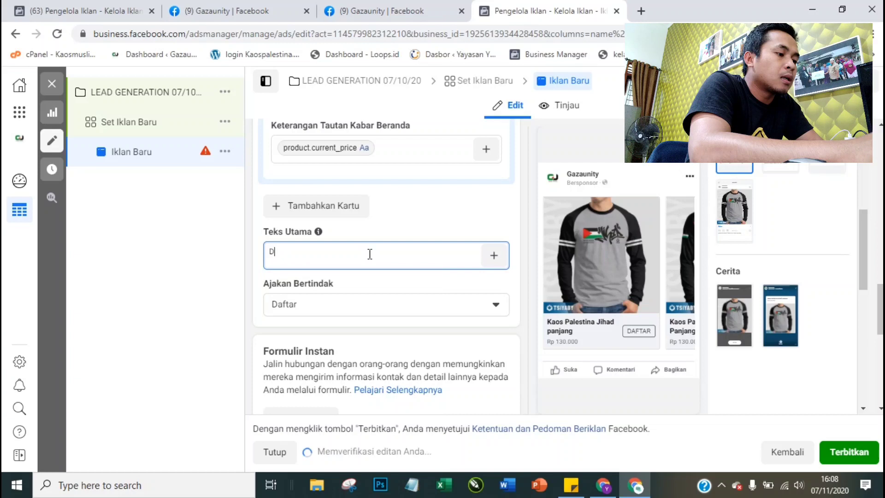
text(apatkan seri terbaru)
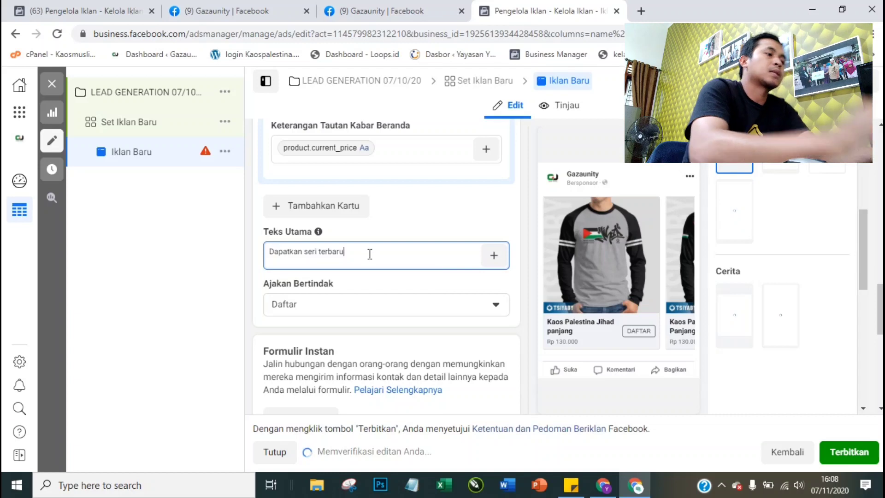
text( Kaos palestina ini.)
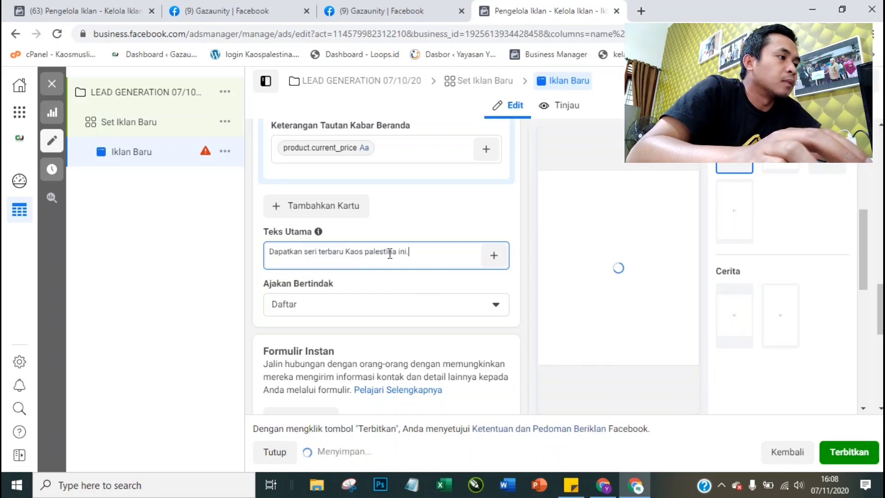
click(261, 235)
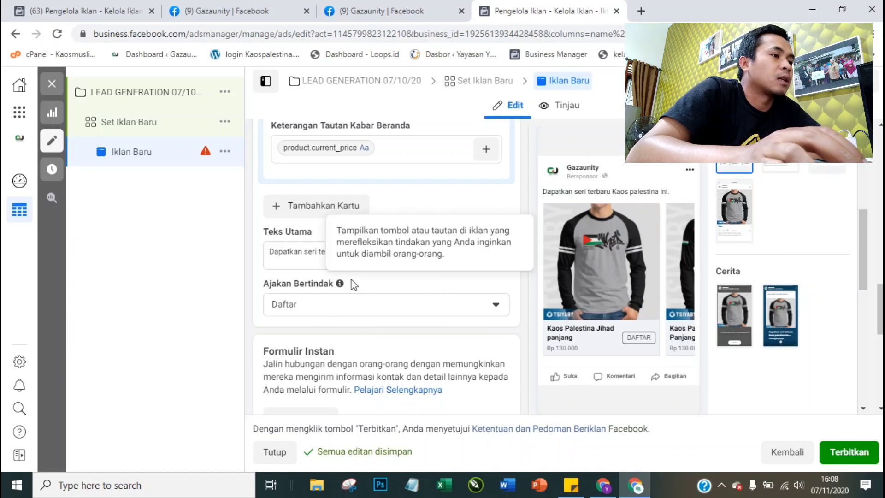
Step: Replace the ad's primary text with "Mau kaos palestina ini? Daftarkan diri anda sekarang juga."
click(310, 250)
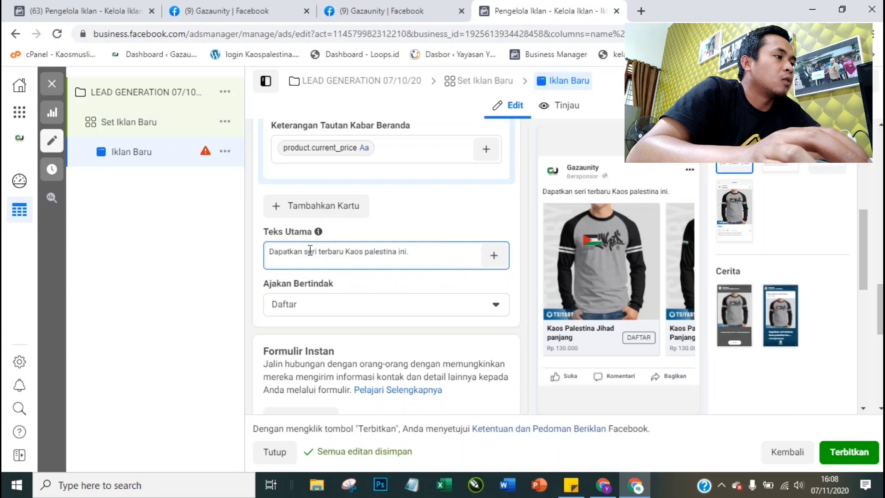
key(ctrl+a)
text(M)
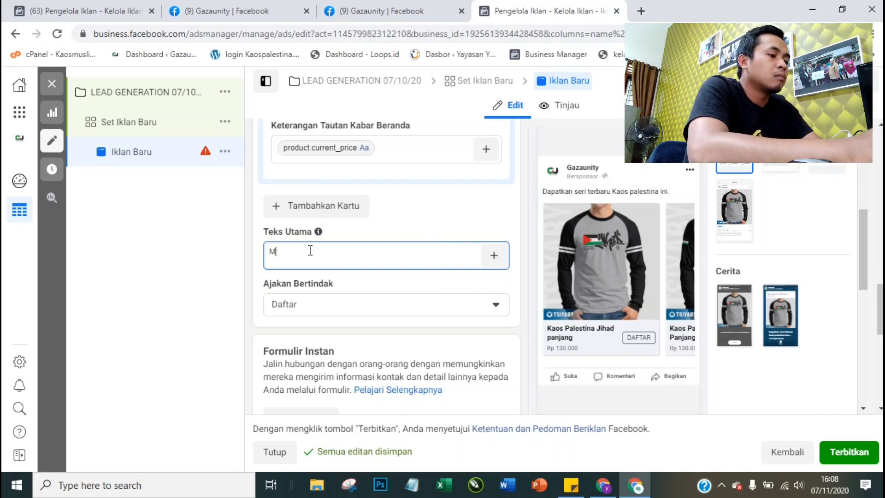
text(au kaos palestina ini?)
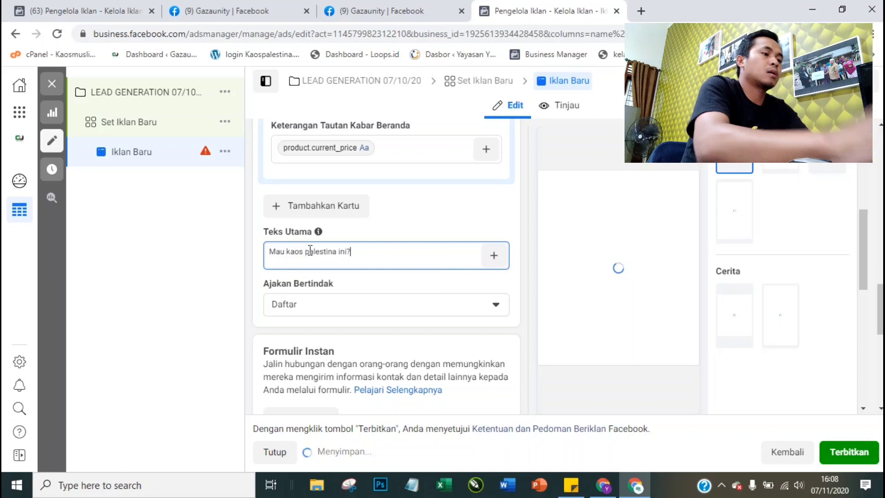
text(Daftarkan diri anda sekarang juga.)
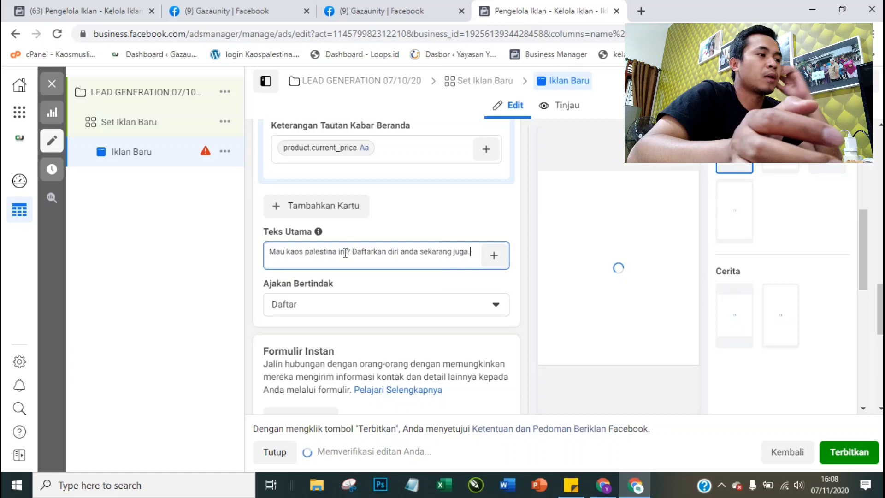
click(436, 224)
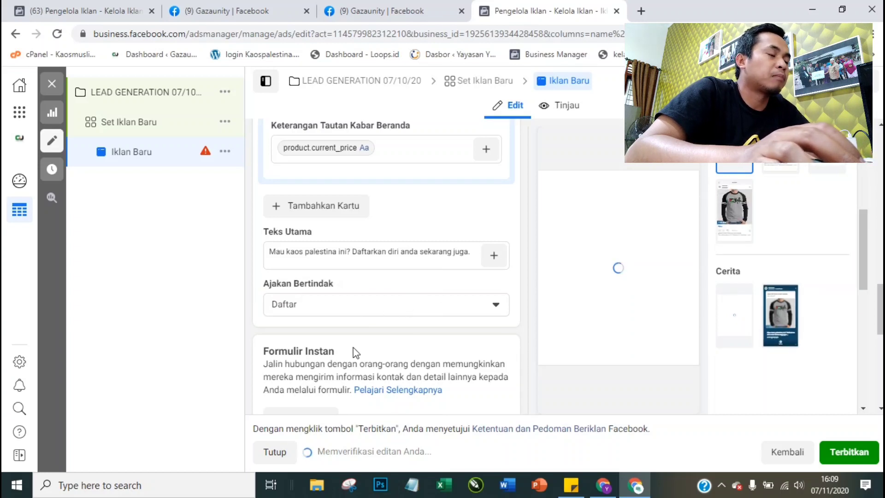
Step: Review the ad's instant form and tracking sections, and start creating a new instant form
scroll(356, 352, down, 3)
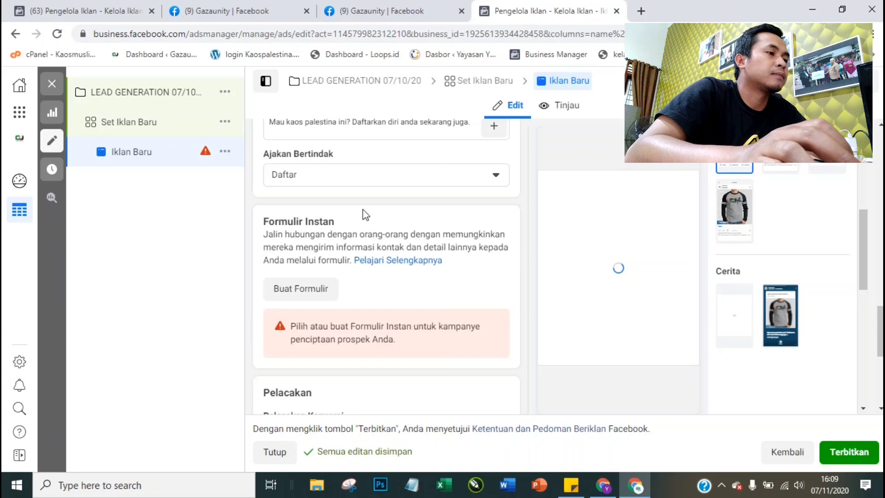
click(263, 222)
drag(295, 218, 369, 230)
click(389, 224)
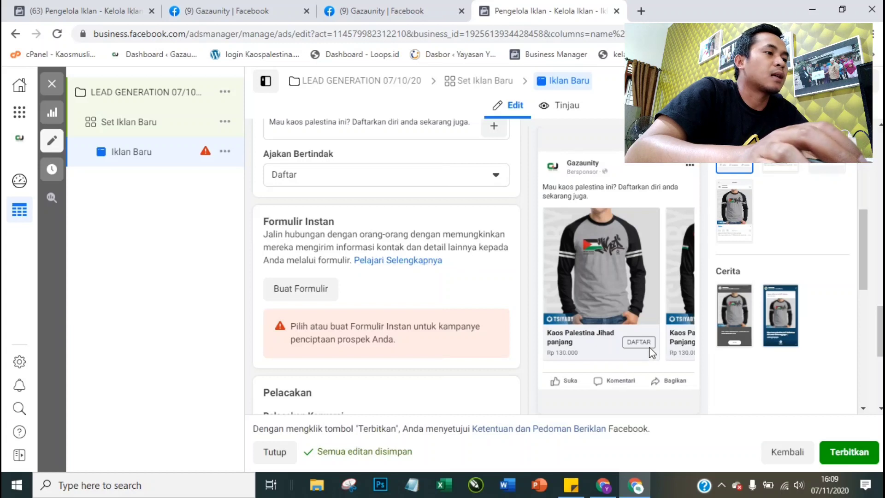
scroll(347, 316, down, 3)
scroll(347, 318, up, 2)
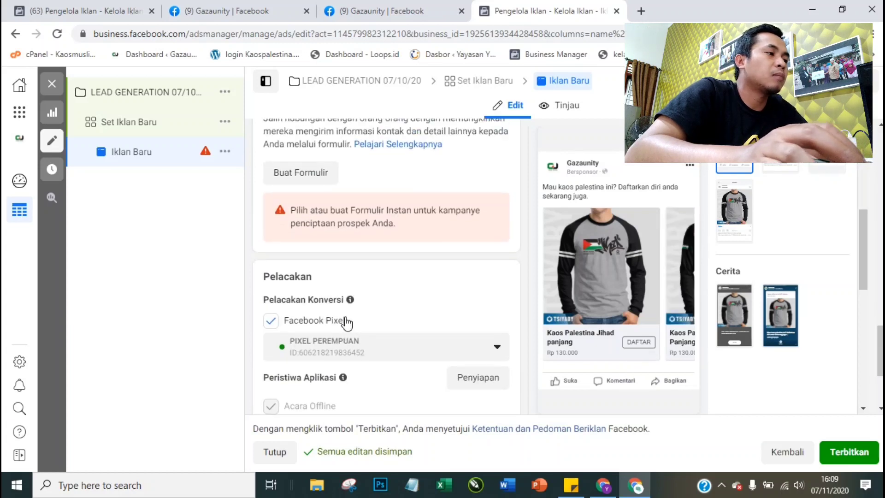
click(302, 228)
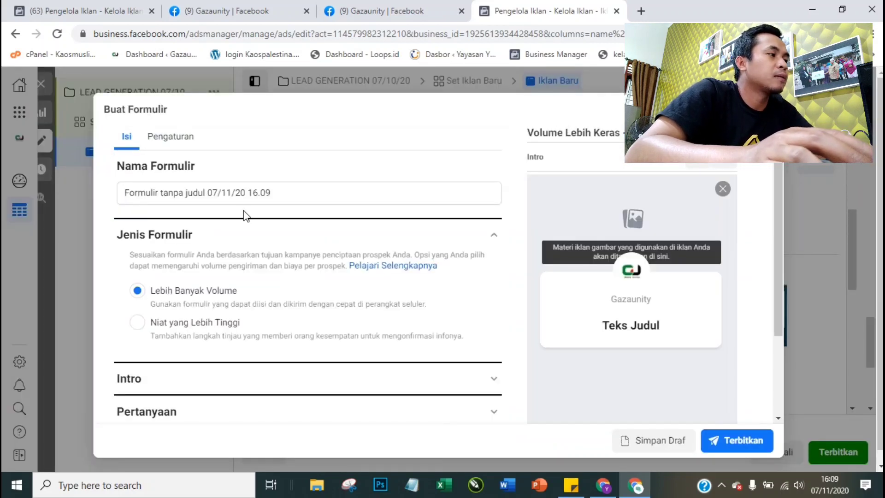
Step: Name the instant form "Formulir Gaza Unity"
drag(272, 193, 162, 191)
text(Gaza )
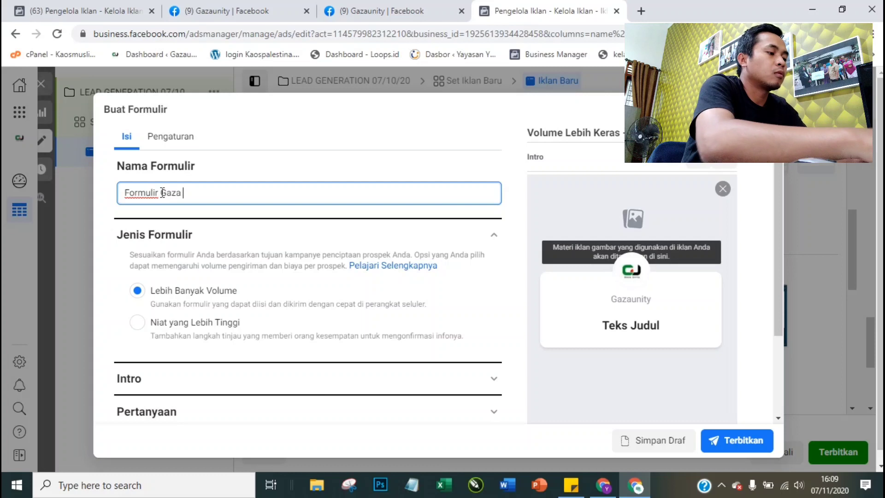
text(Unity)
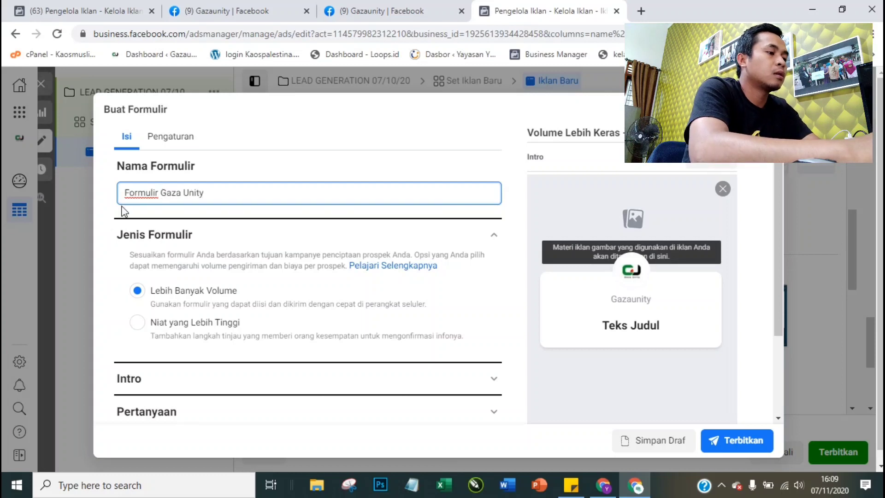
click(120, 213)
Step: Review the form type options and expand the form's Intro settings
scroll(240, 281, down, 1)
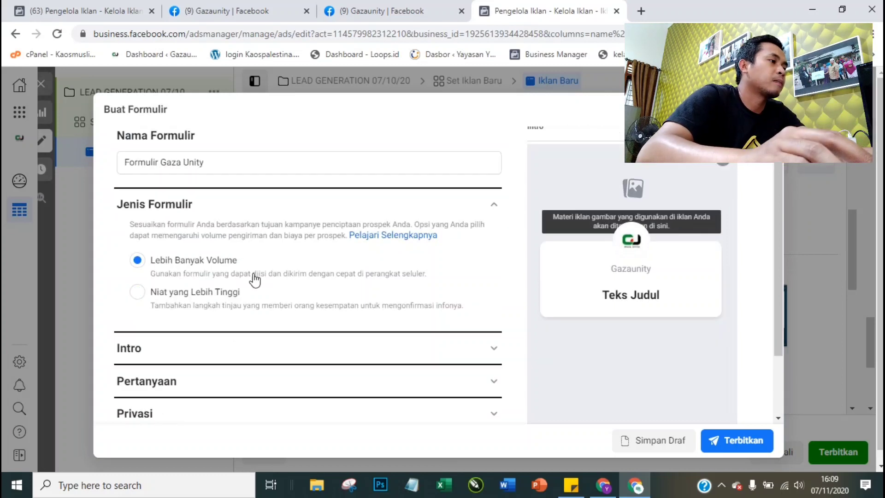
scroll(256, 276, down, 1)
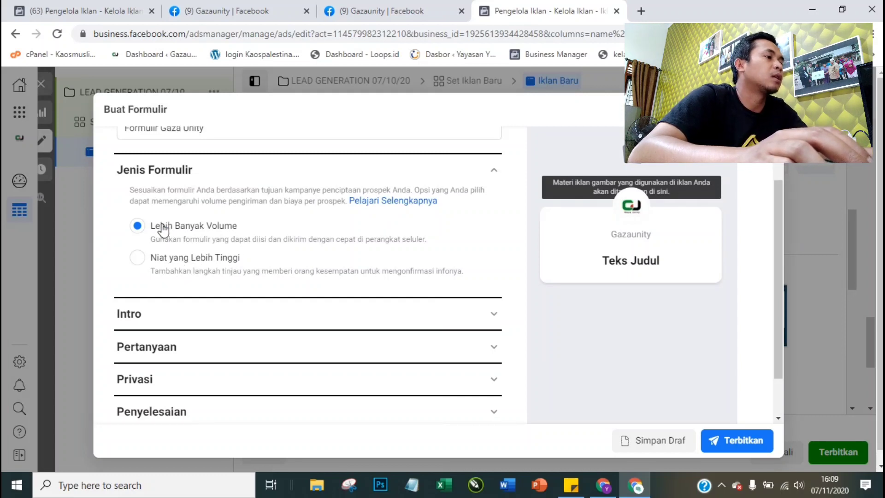
scroll(621, 248, up, 2)
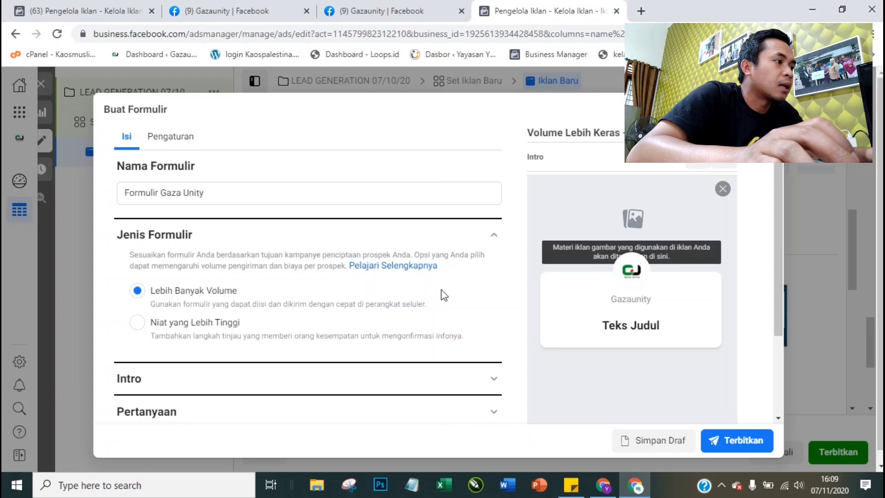
scroll(443, 293, down, 2)
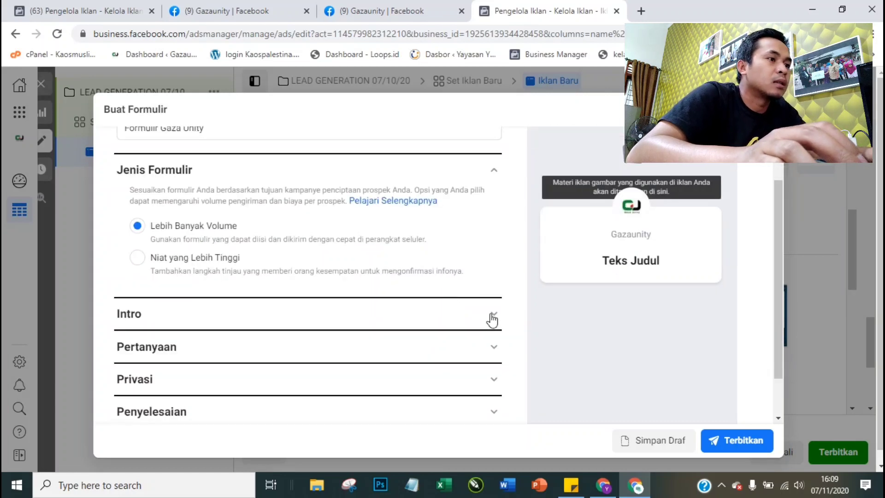
click(493, 316)
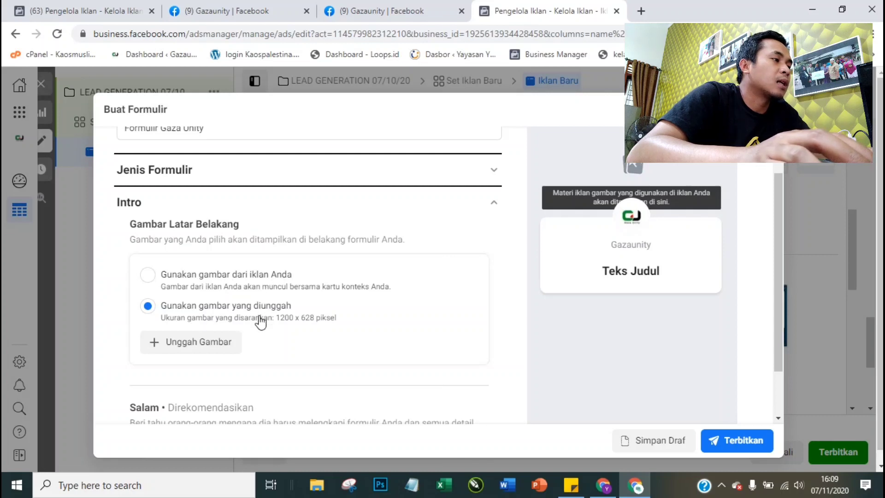
Step: Set the intro background to use the ad's image and check the form preview
click(202, 279)
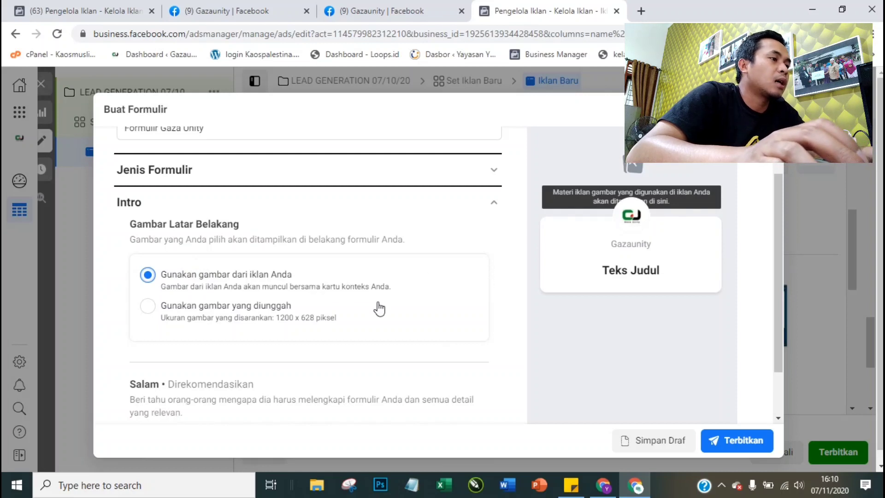
scroll(378, 306, down, 2)
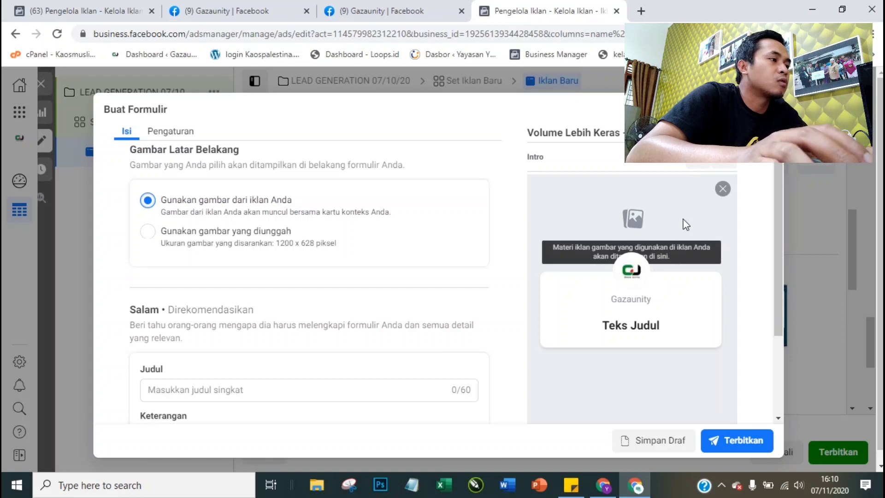
scroll(779, 271, down, 1)
scroll(784, 252, up, 1)
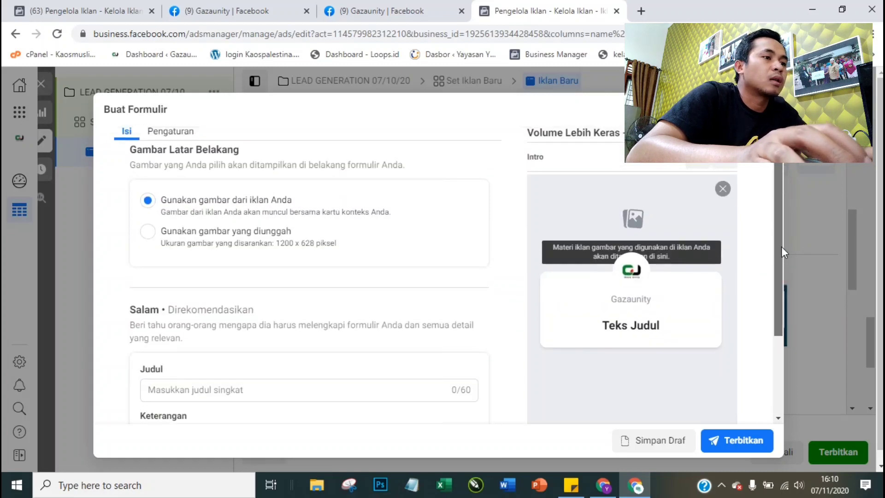
Step: Switch the intro background to an uploaded image and browse to the BISNIS KAOS > GAZA UNITY > DESIGN folder
click(184, 232)
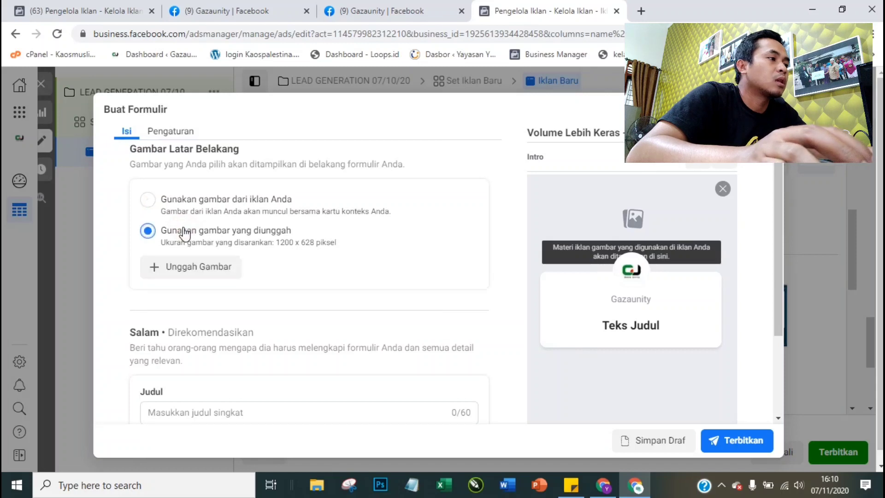
click(196, 263)
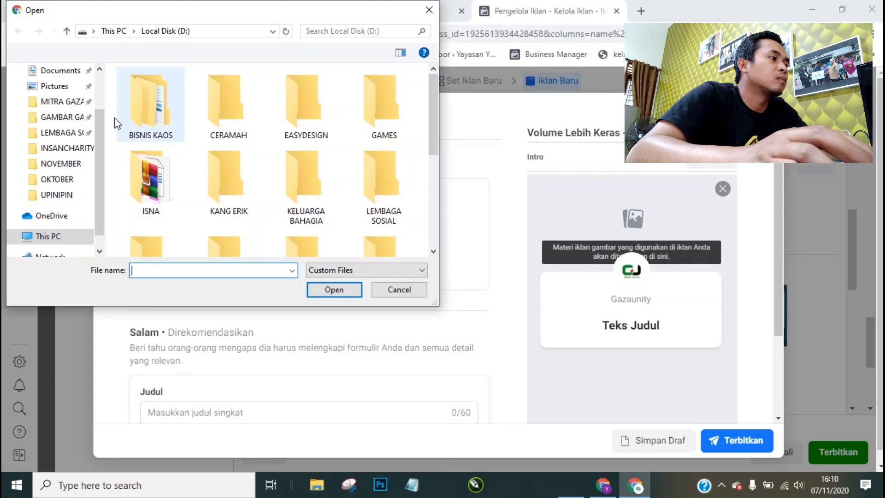
double_click(176, 135)
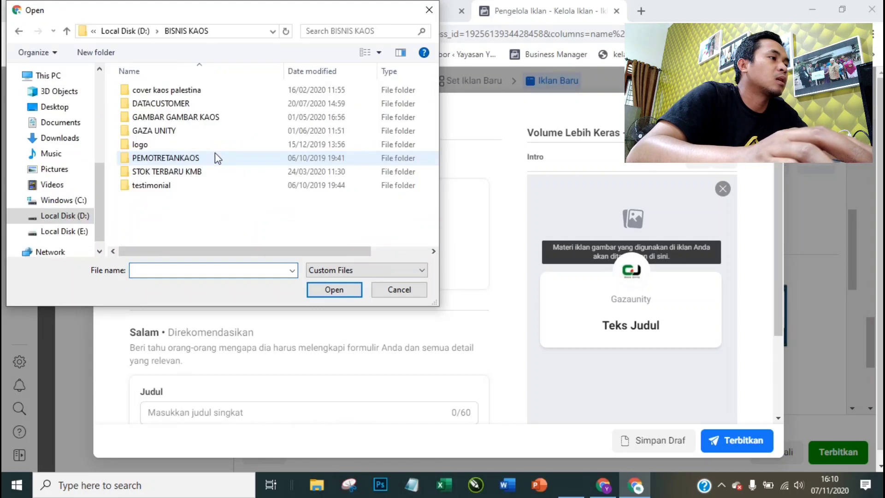
click(184, 131)
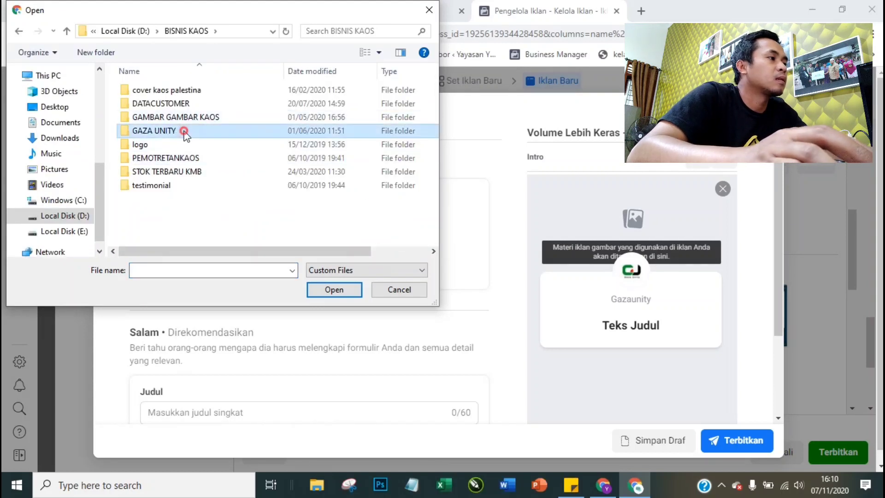
double_click(184, 132)
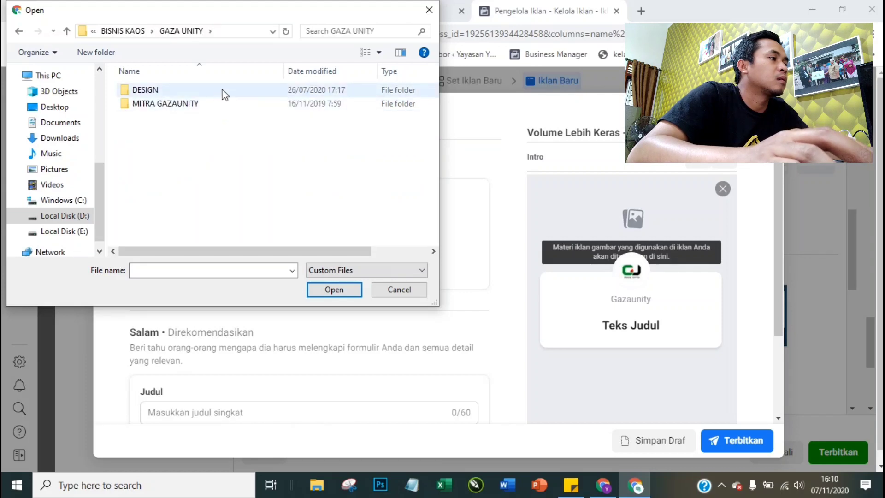
double_click(224, 92)
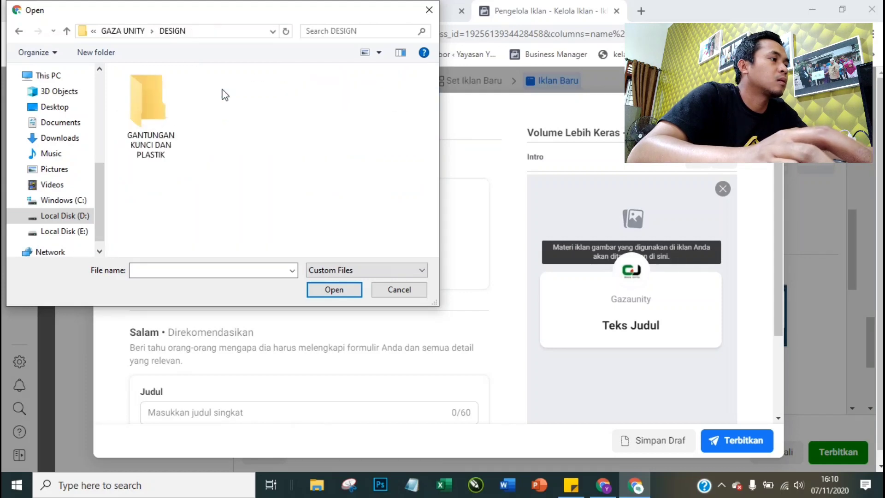
double_click(148, 120)
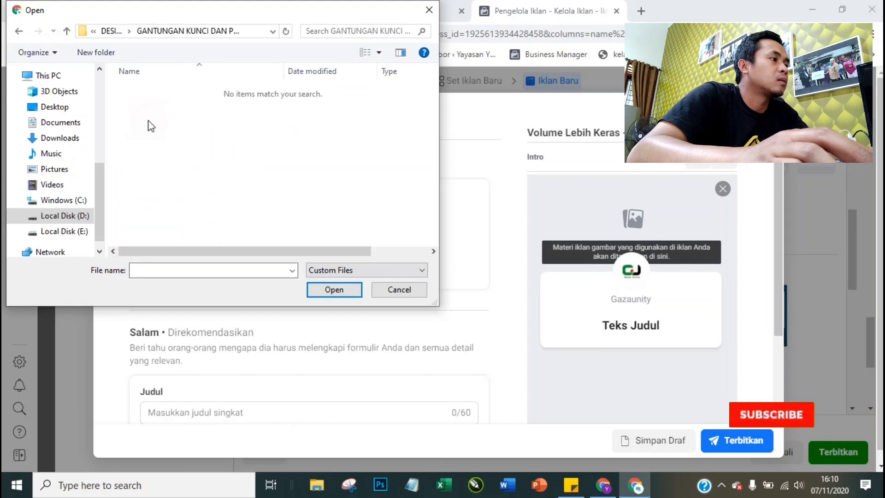
key(BackSpace)
Step: Upload image 7, the black T-shirt picture, from the JPG > SABLON folder as the intro background
click(251, 140)
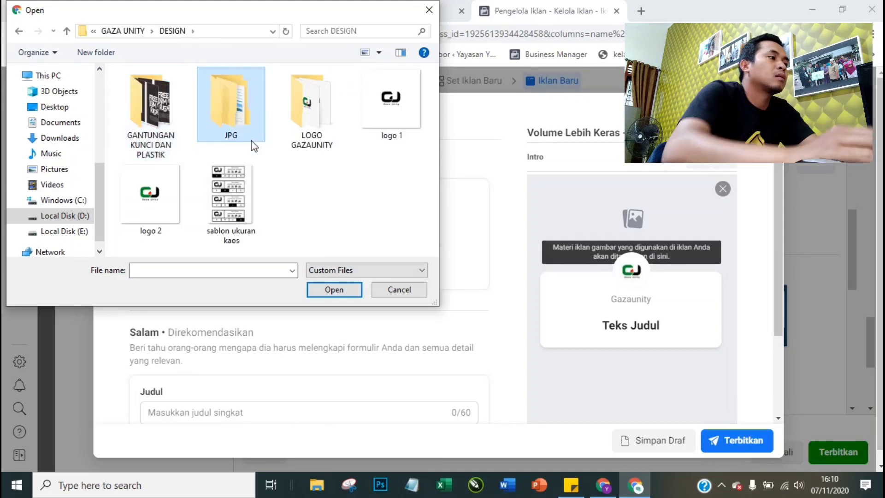
double_click(253, 119)
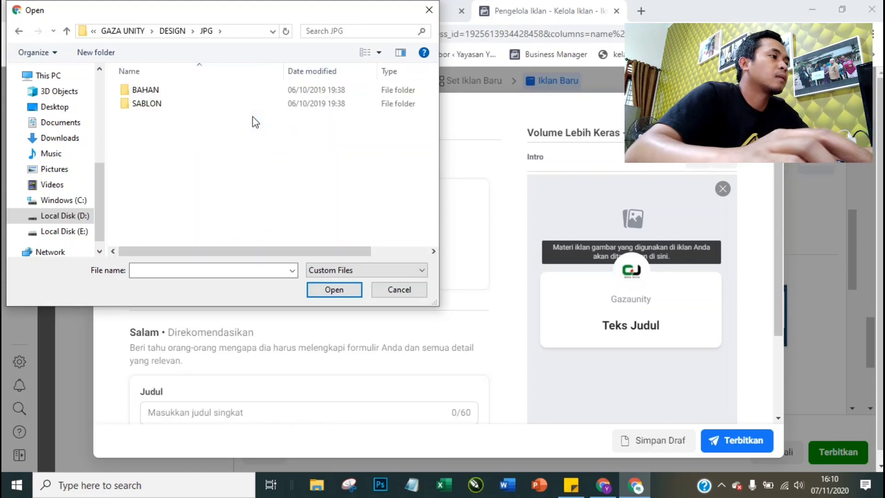
click(178, 91)
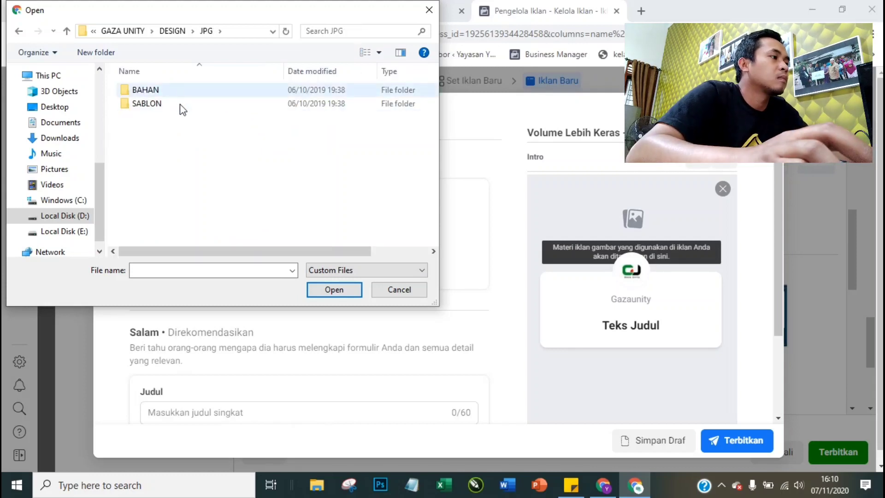
double_click(182, 107)
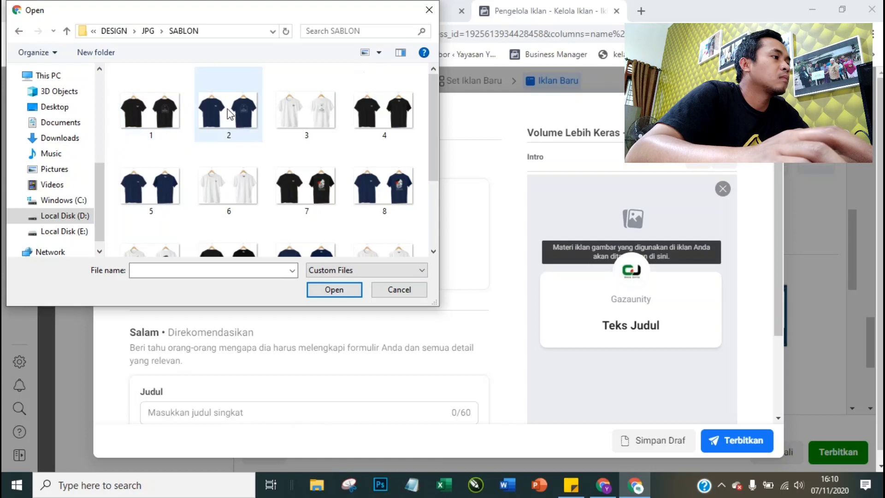
click(305, 185)
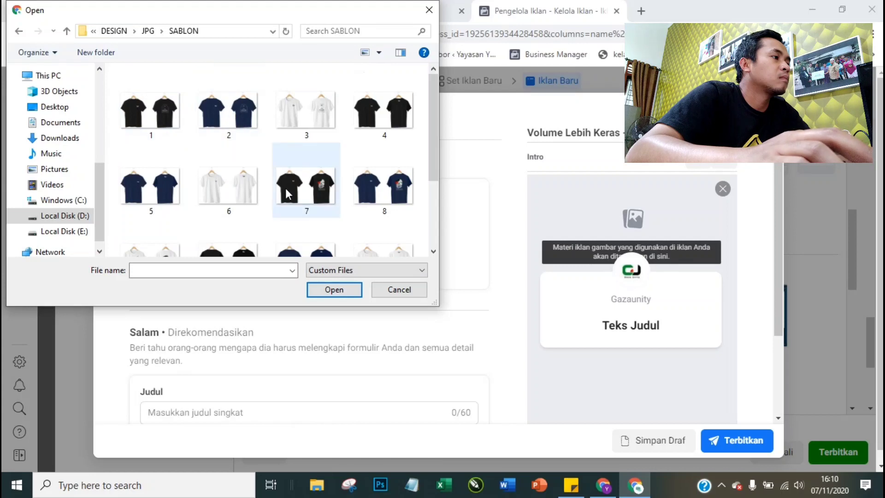
click(342, 290)
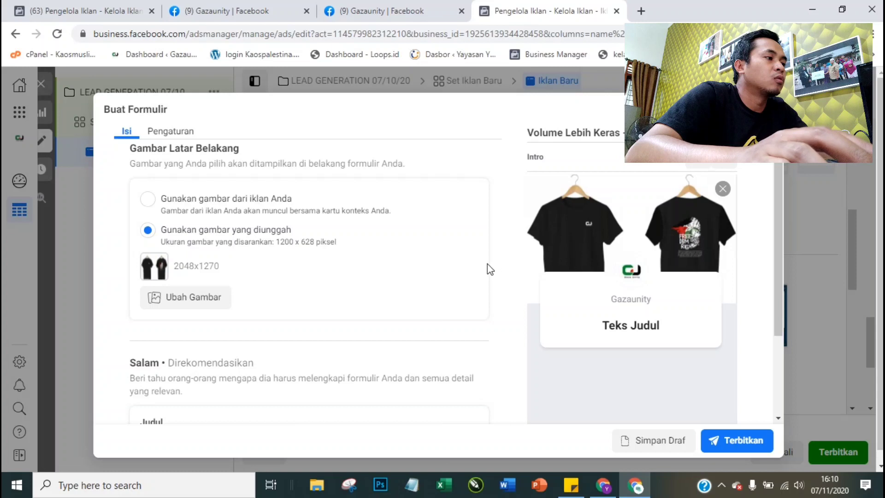
Step: Set the greeting title to "Anda siap dengan kaos dari kami?" and check it in the form preview
scroll(391, 302, down, 3)
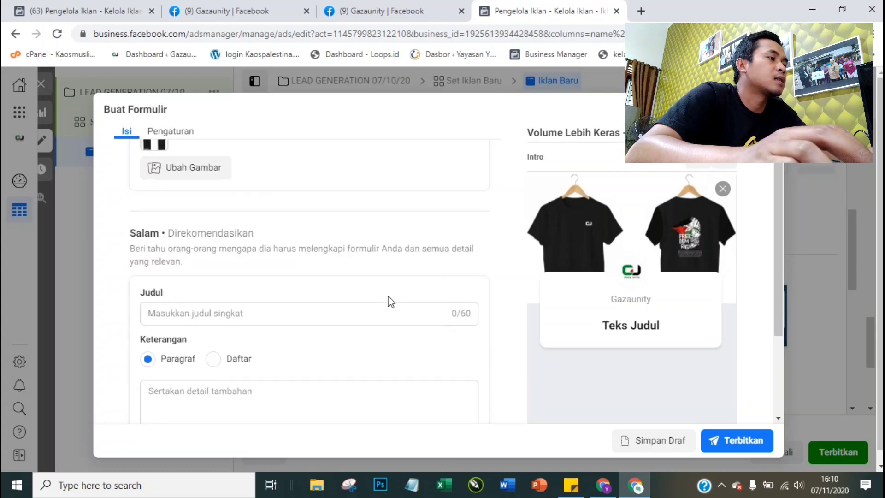
scroll(391, 302, down, 2)
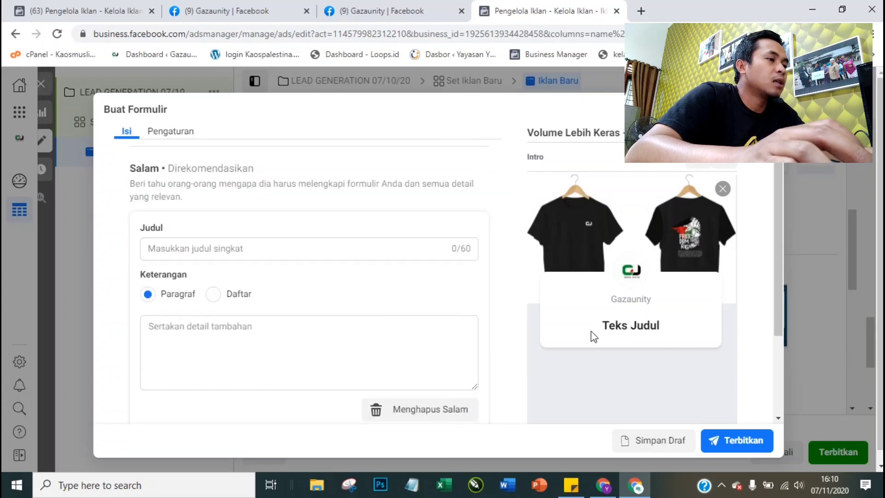
click(241, 248)
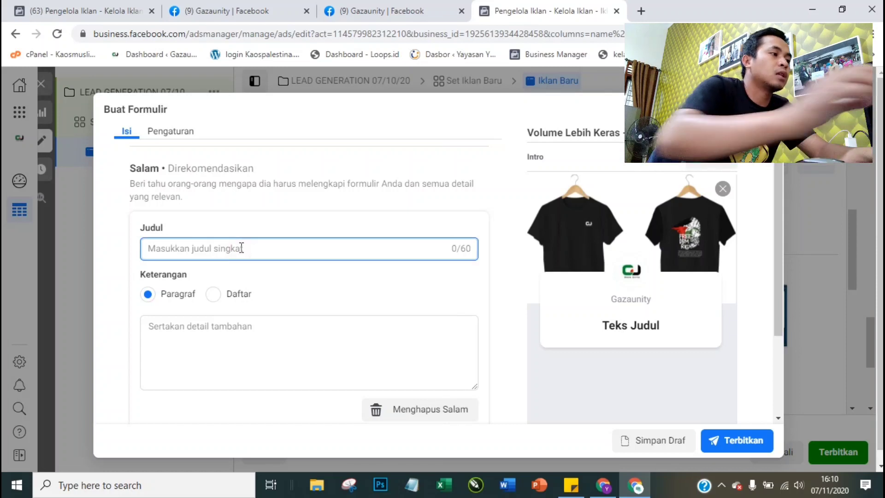
text(And)
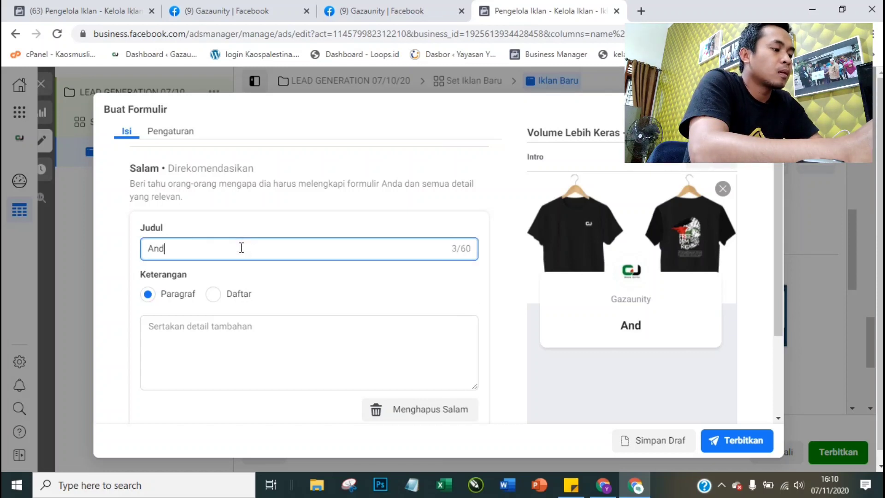
text(a siap dengan )
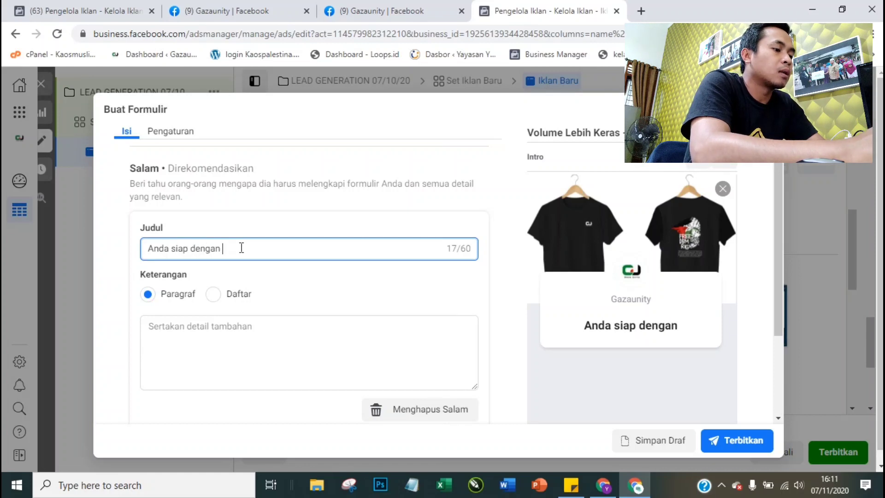
text(kaos dari kami?)
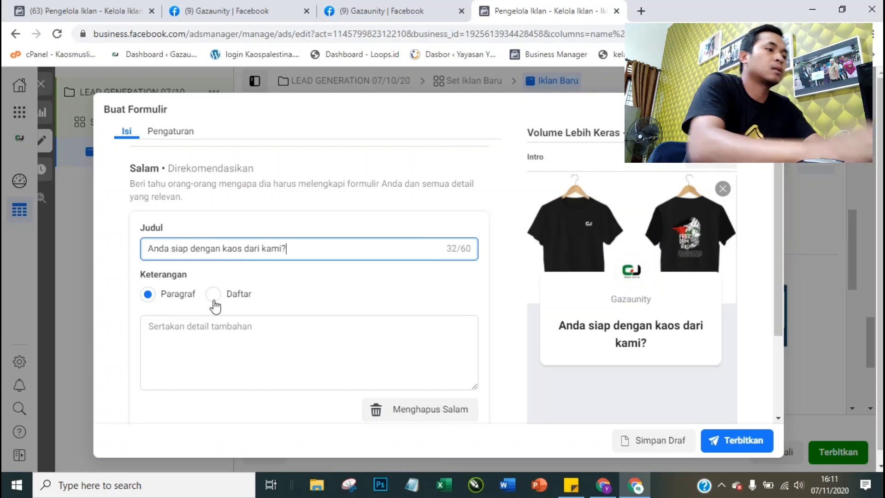
click(115, 294)
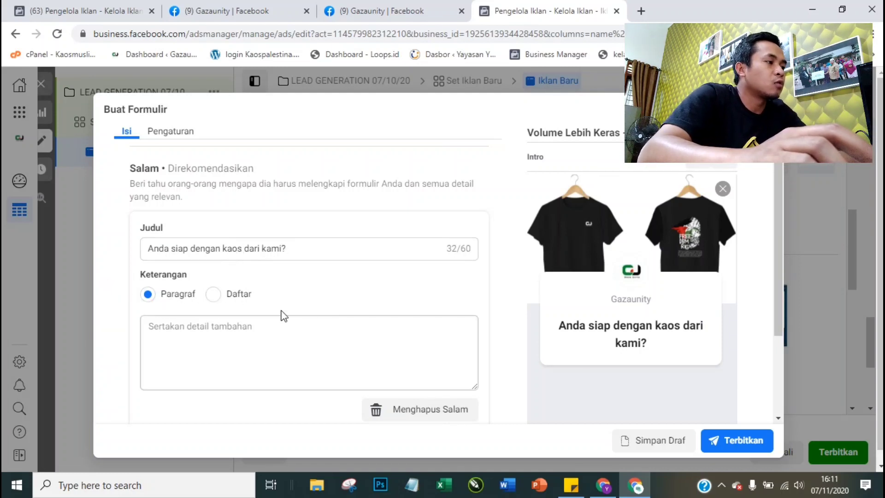
scroll(283, 311, down, 1)
scroll(266, 306, down, 3)
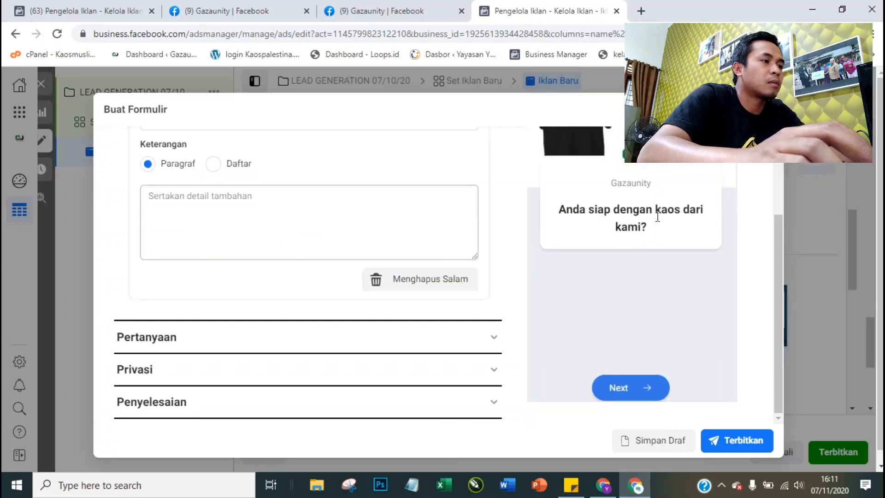
scroll(657, 218, up, 3)
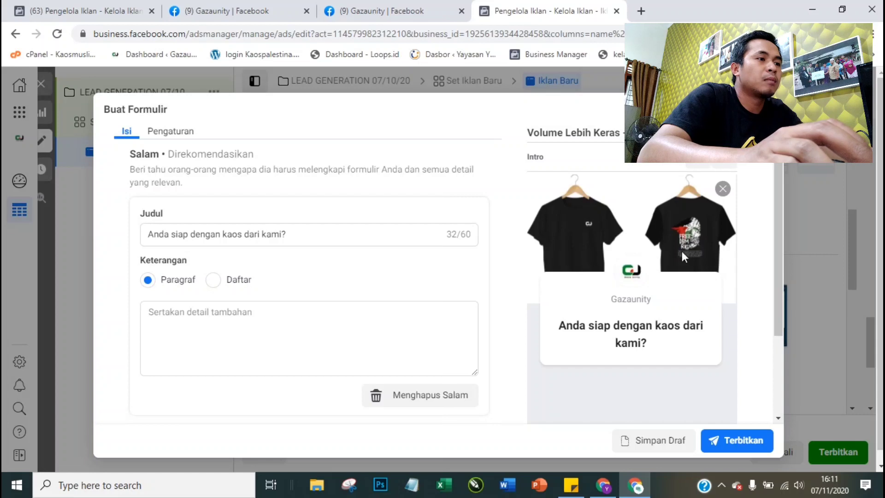
Step: Add the Phone number contact field to the auto-filled questions in the form's Pertanyaan section
scroll(661, 247, down, 3)
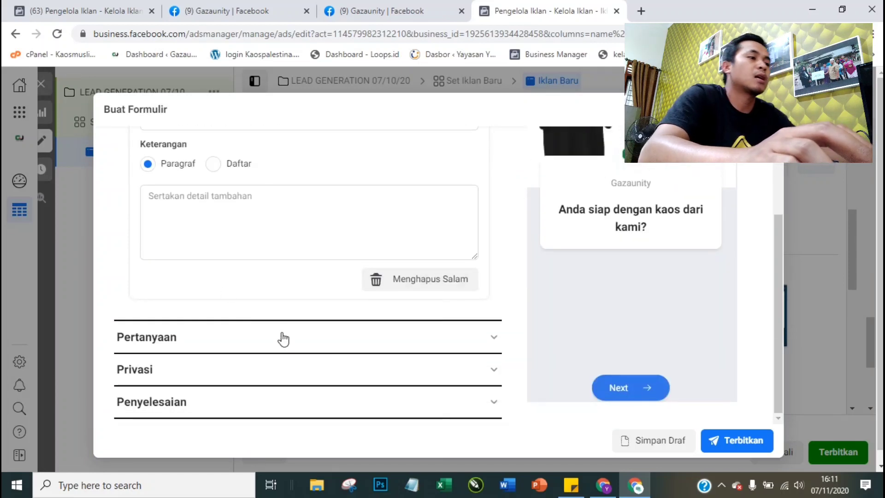
click(495, 338)
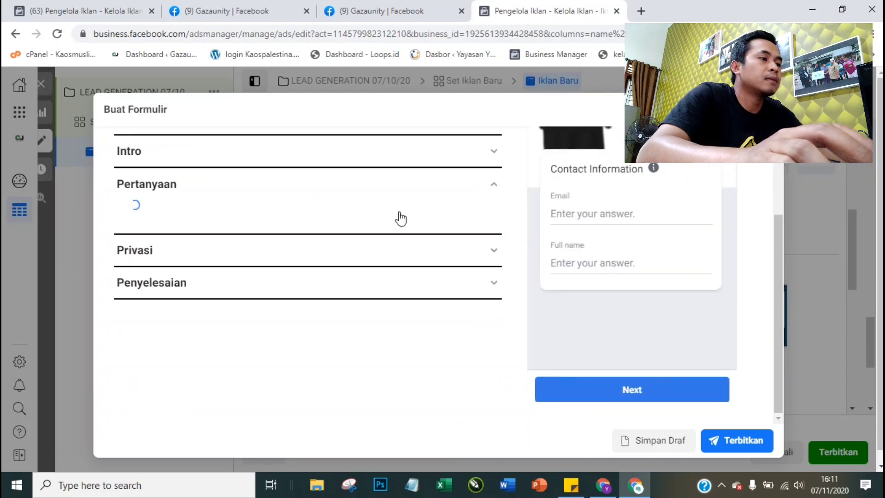
scroll(637, 276, up, 2)
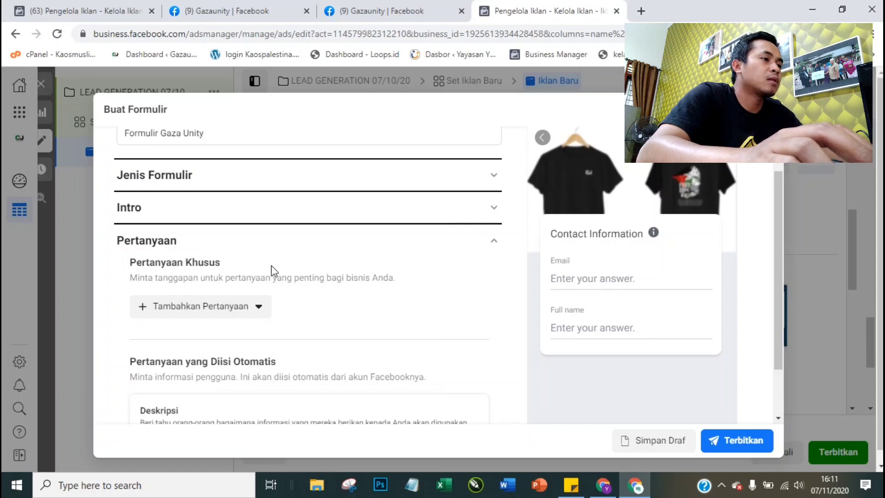
scroll(272, 269, down, 4)
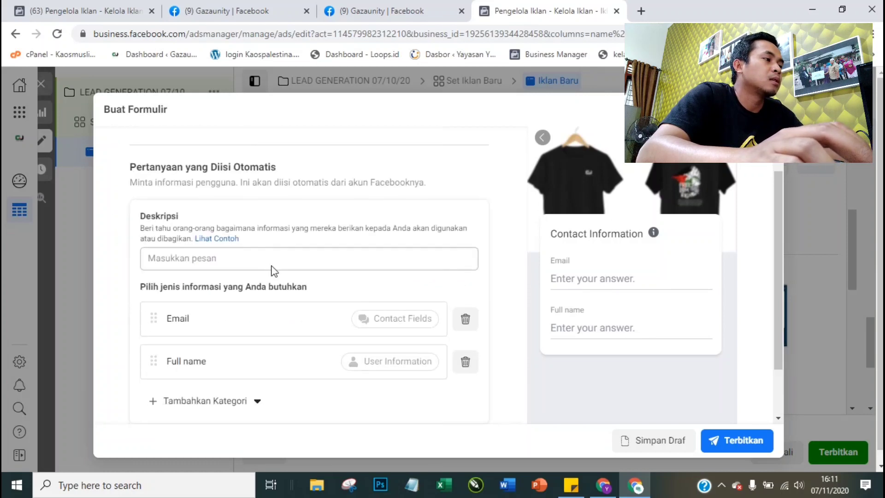
scroll(230, 294, down, 2)
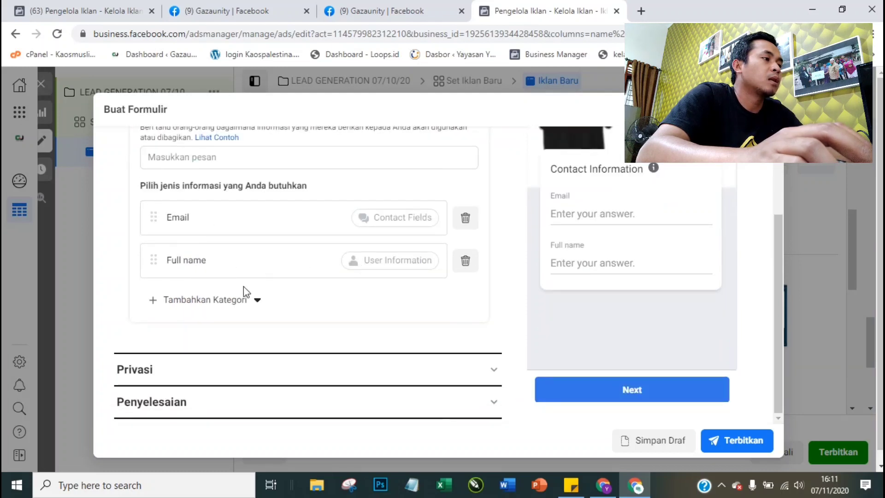
click(174, 300)
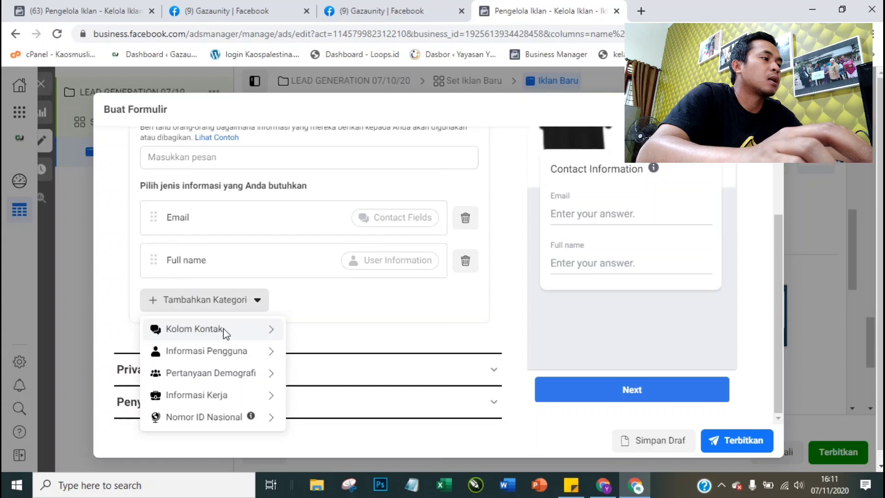
mouse_move(256, 331)
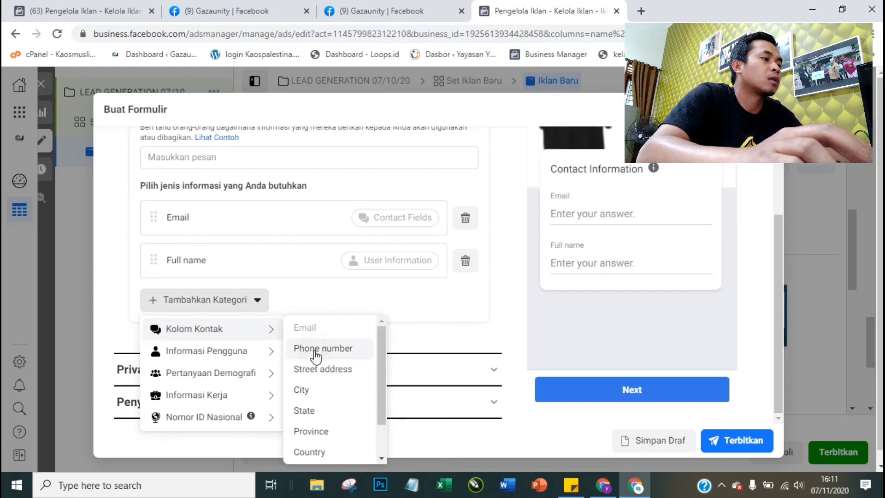
click(315, 352)
click(102, 277)
scroll(663, 244, up, 1)
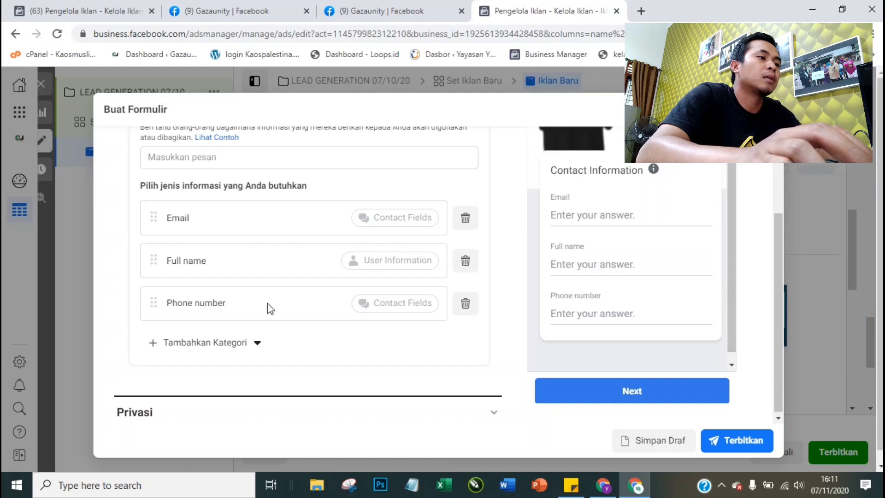
scroll(271, 309, down, 1)
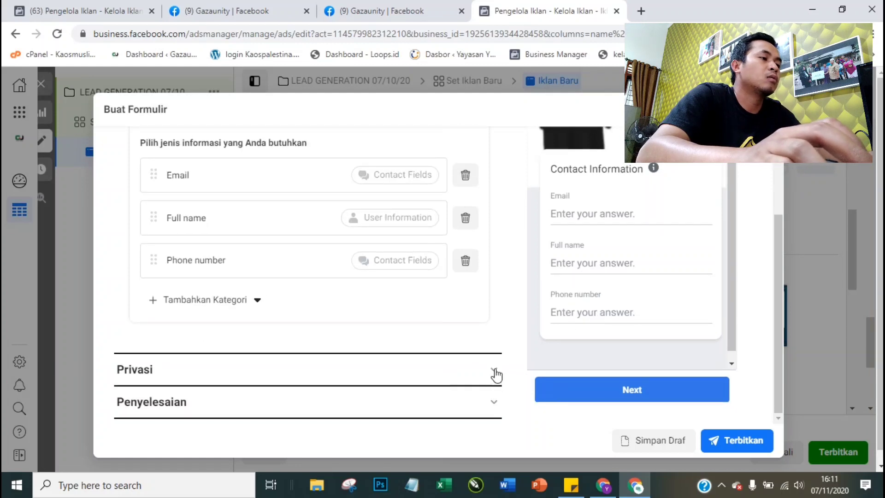
click(494, 371)
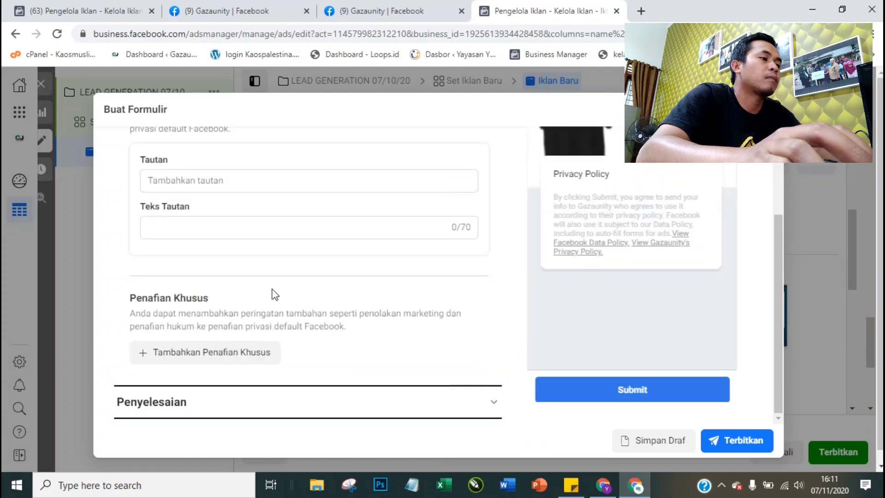
click(230, 181)
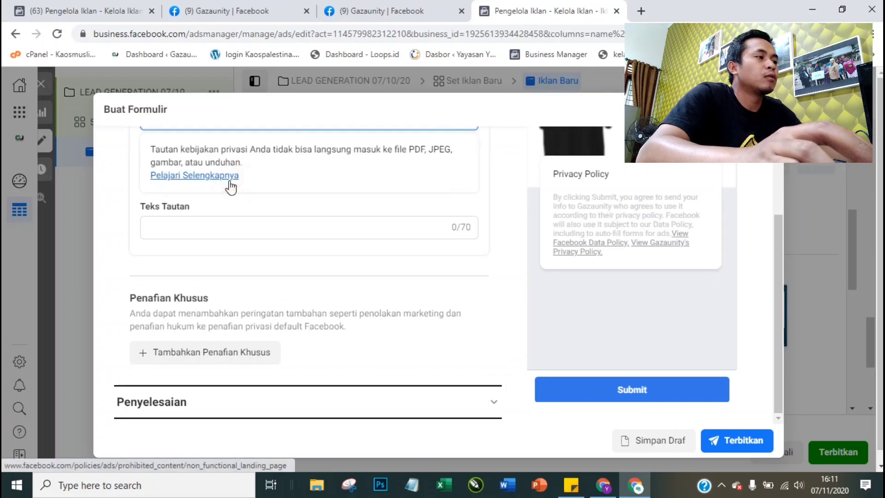
scroll(231, 231, up, 1)
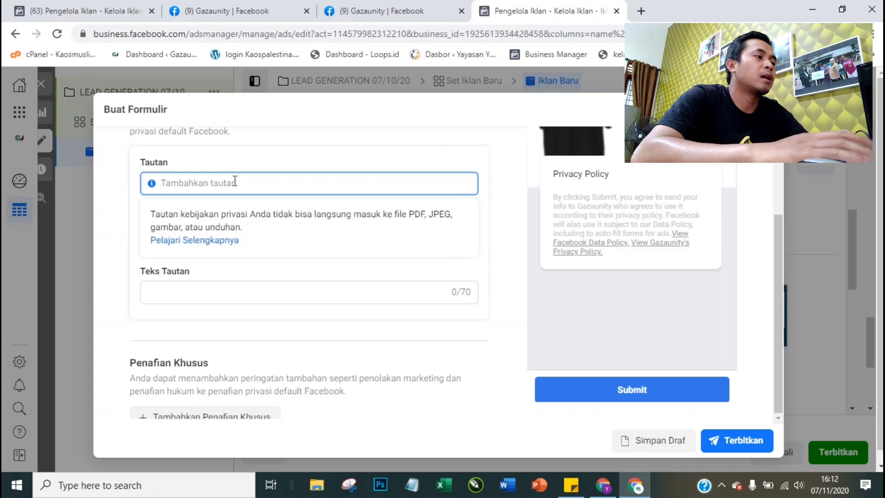
text(https://gazauni)
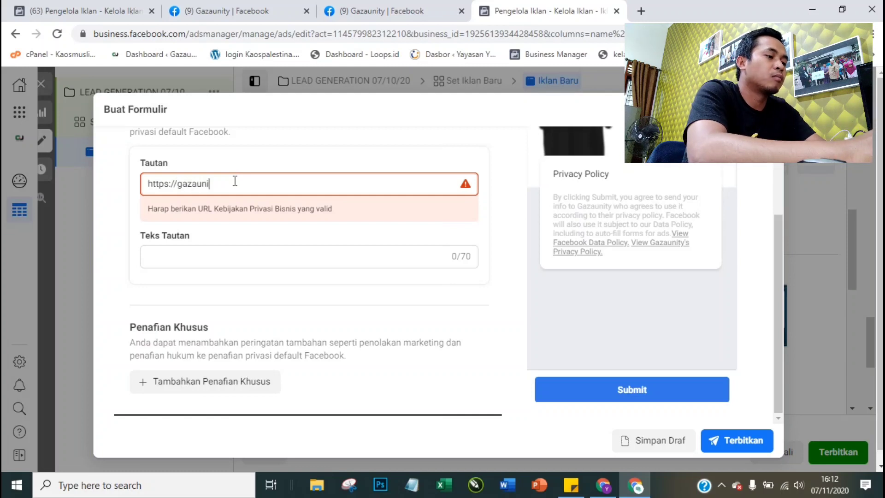
text(ty.d)
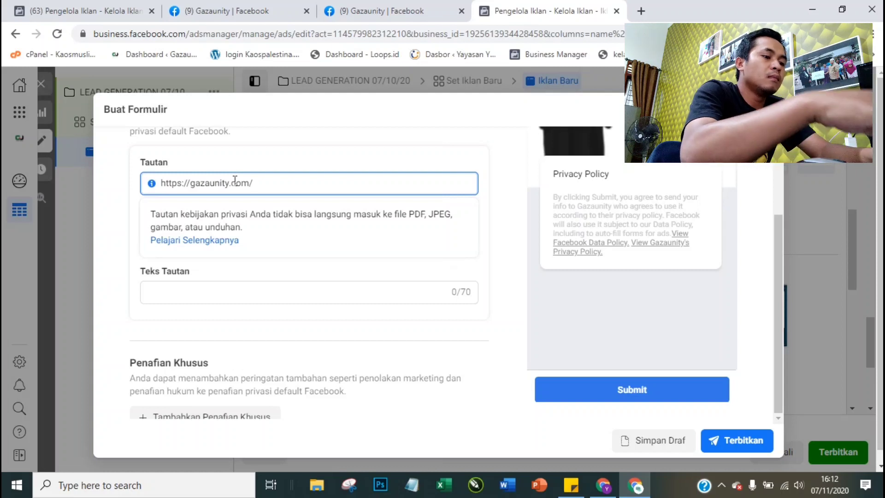
Step: Set the privacy policy's link text to "Gazaunity"
click(248, 291)
text(Gazaunity)
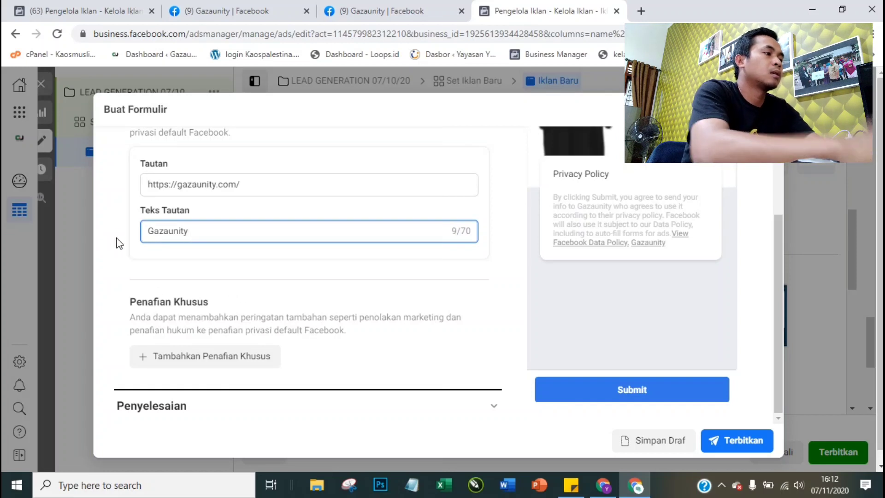
click(244, 181)
click(240, 306)
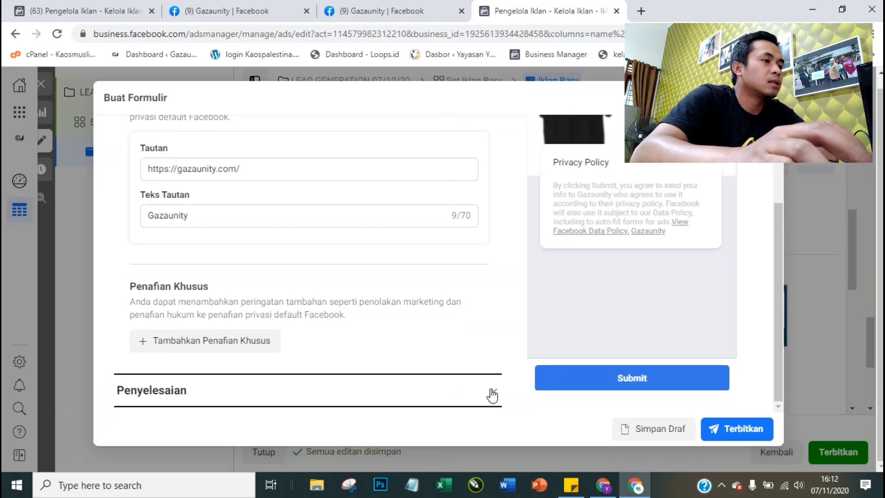
Step: Replace the description in the form's Penyelesaian section with "Tunggu Customer service kami menghubungi anda"
click(493, 395)
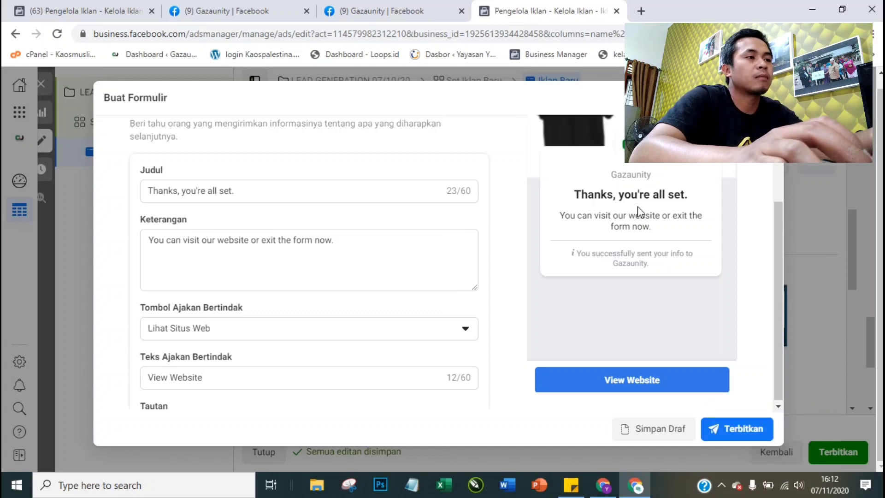
drag(576, 194, 652, 226)
click(246, 191)
click(282, 248)
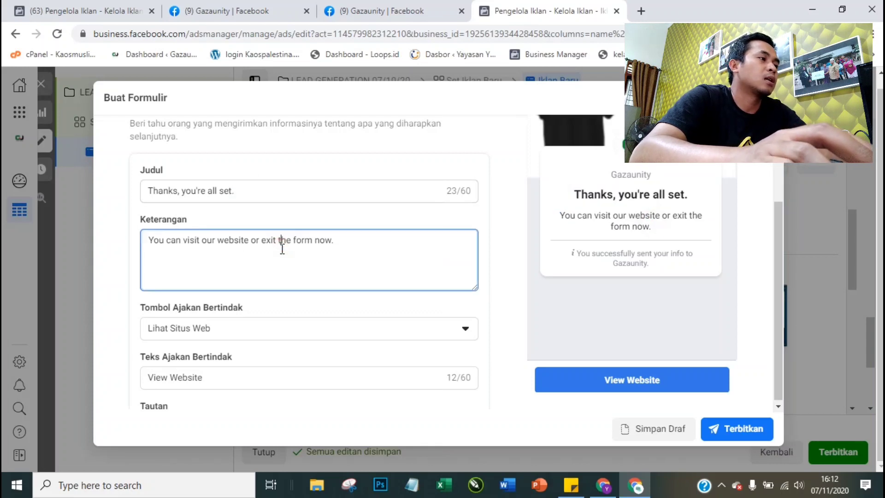
key(ctrl+a)
text(T)
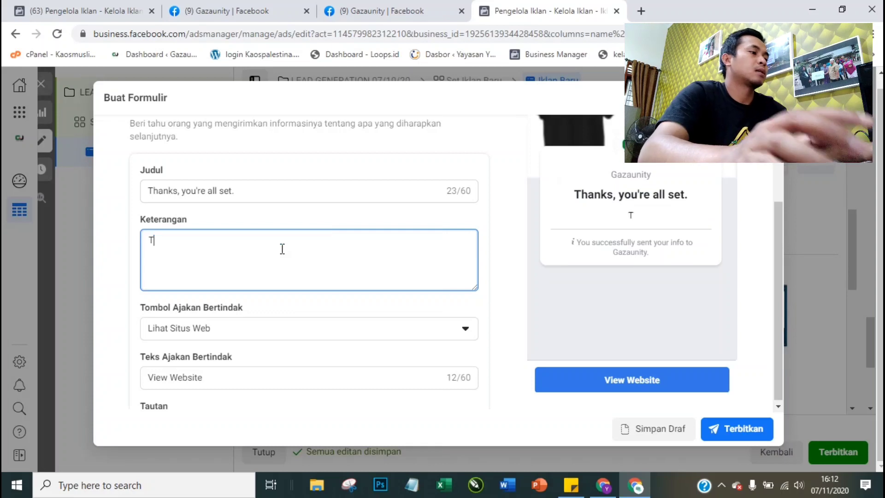
text(unggu Cus)
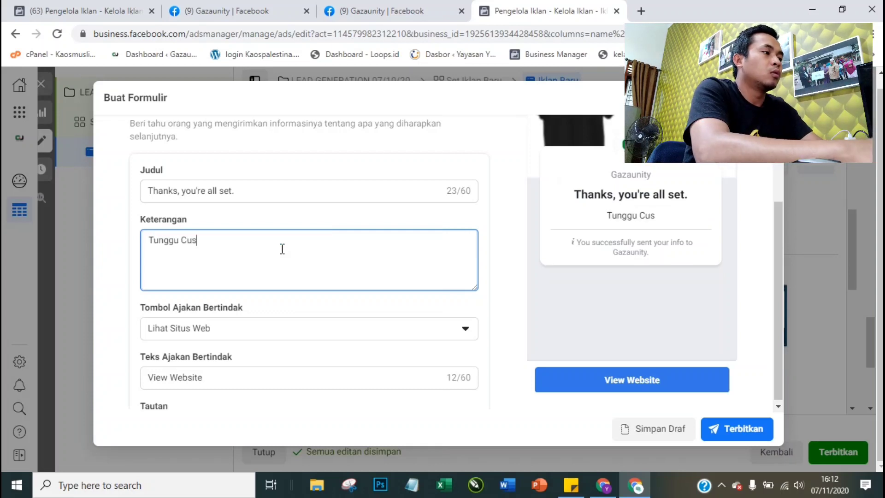
text(tomer service)
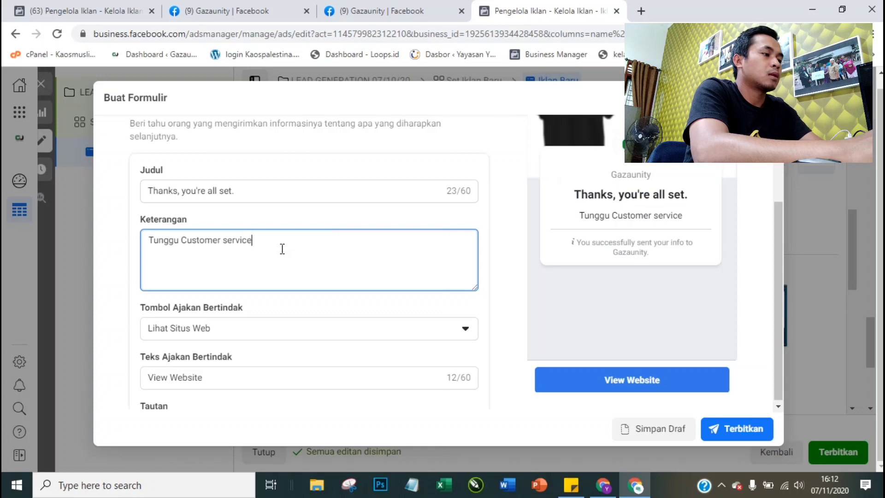
text( kami me)
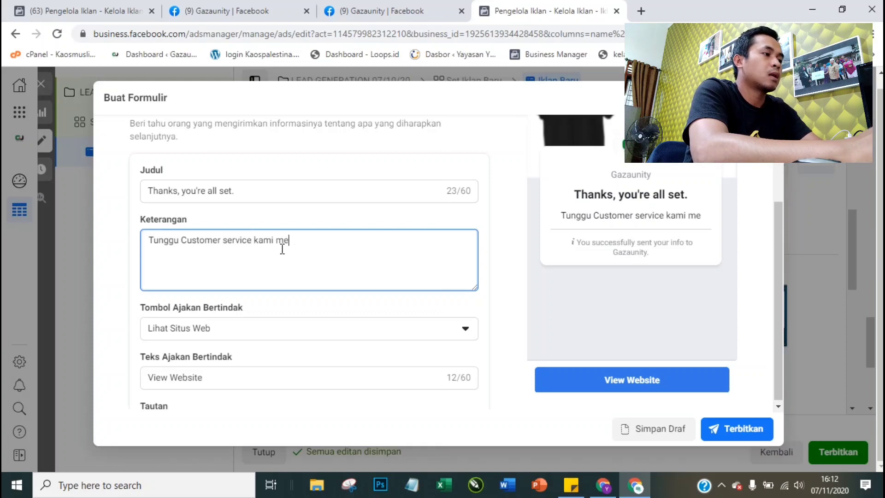
text(nghubungi anda)
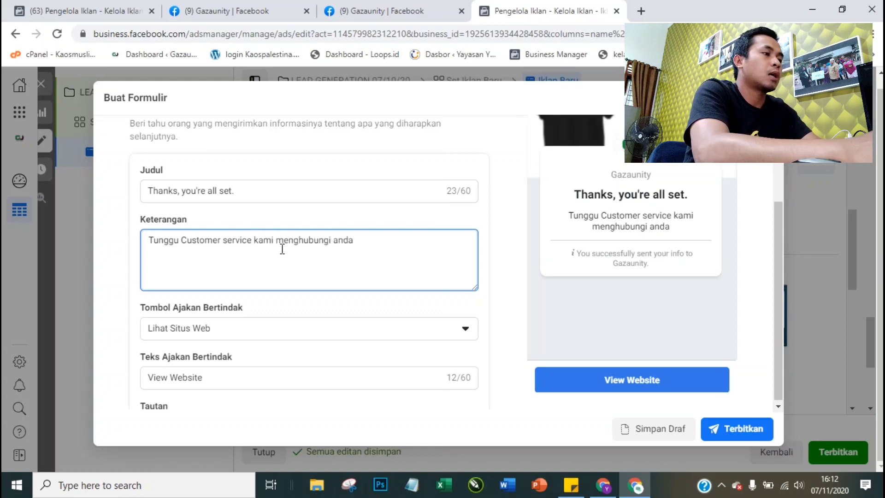
click(119, 273)
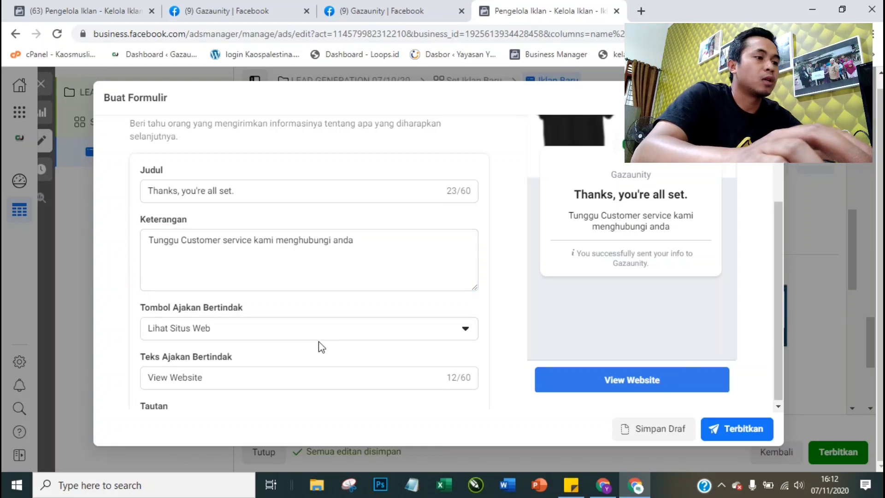
scroll(285, 332, down, 2)
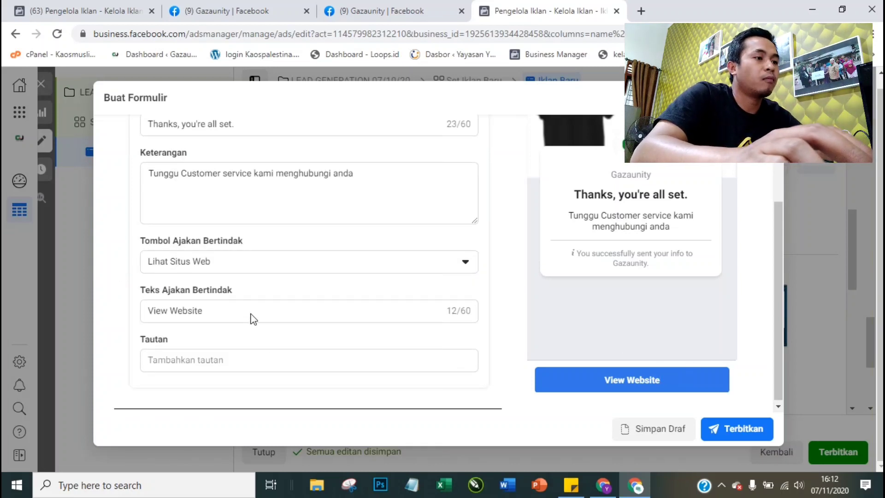
click(210, 362)
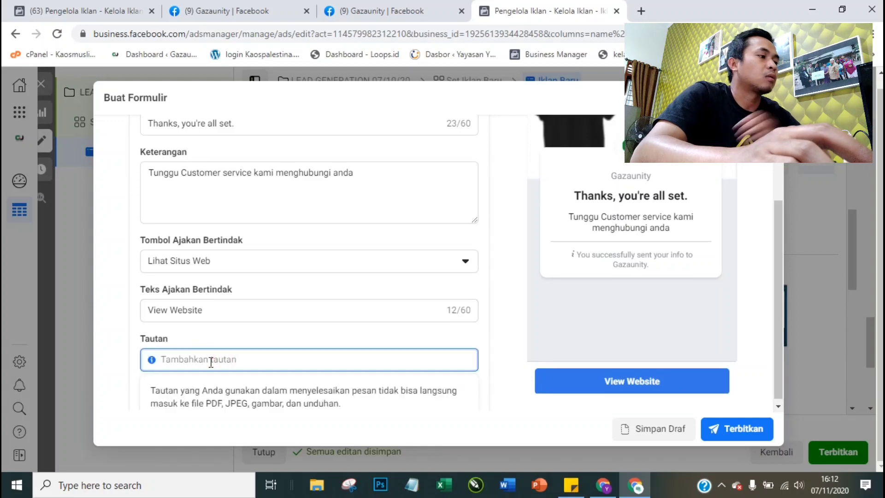
text(https://www.)
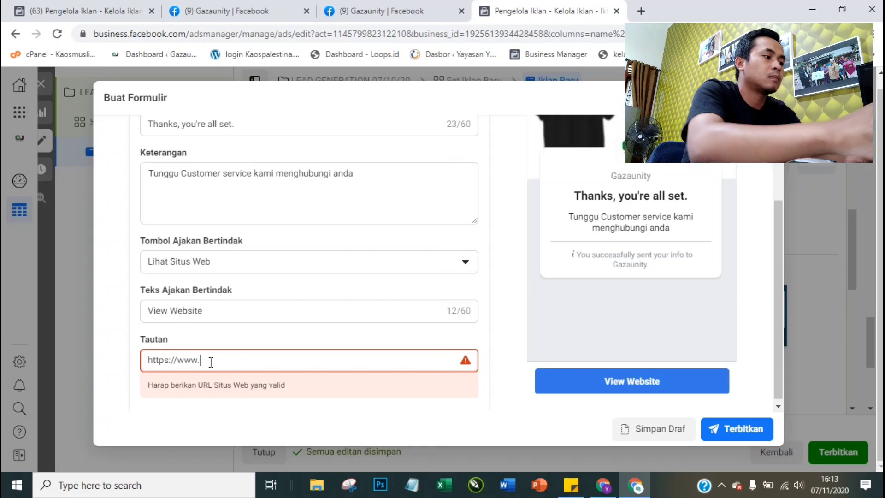
text(gazaunity.com/)
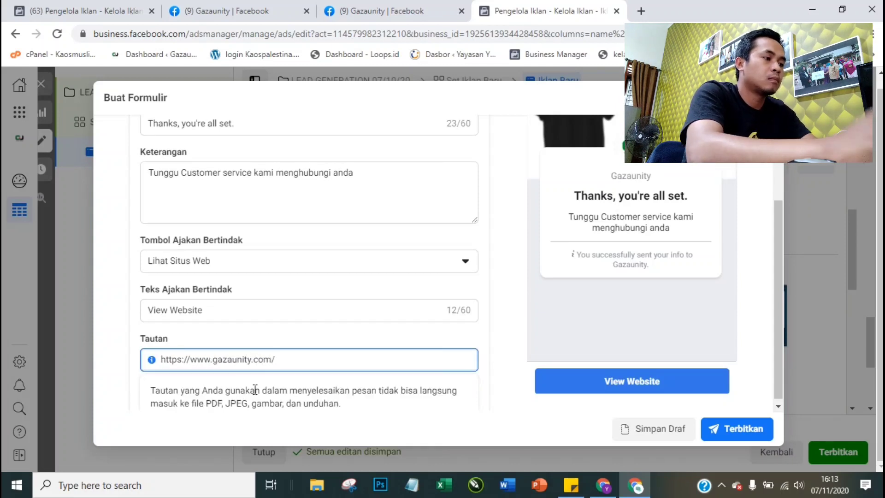
click(114, 317)
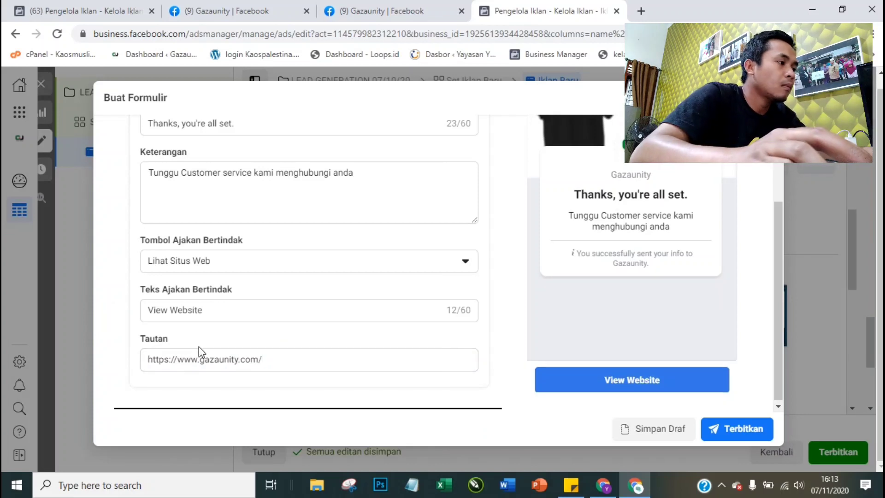
scroll(652, 253, up, 2)
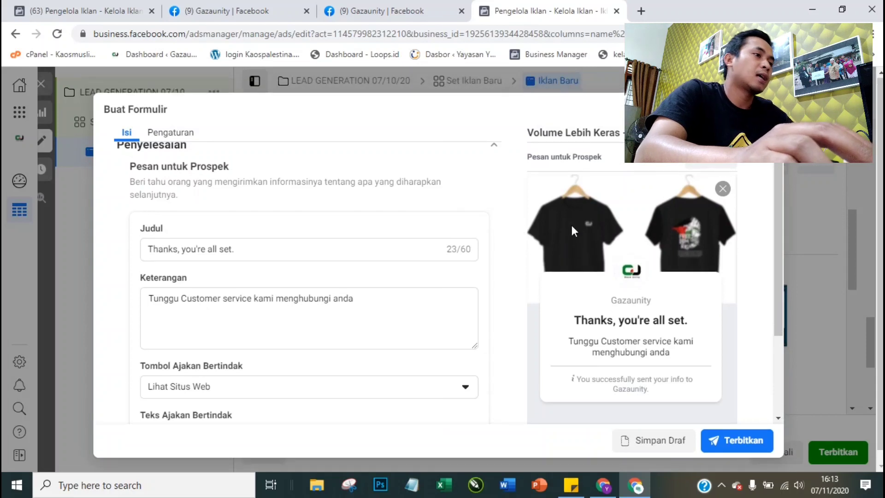
scroll(731, 312, down, 2)
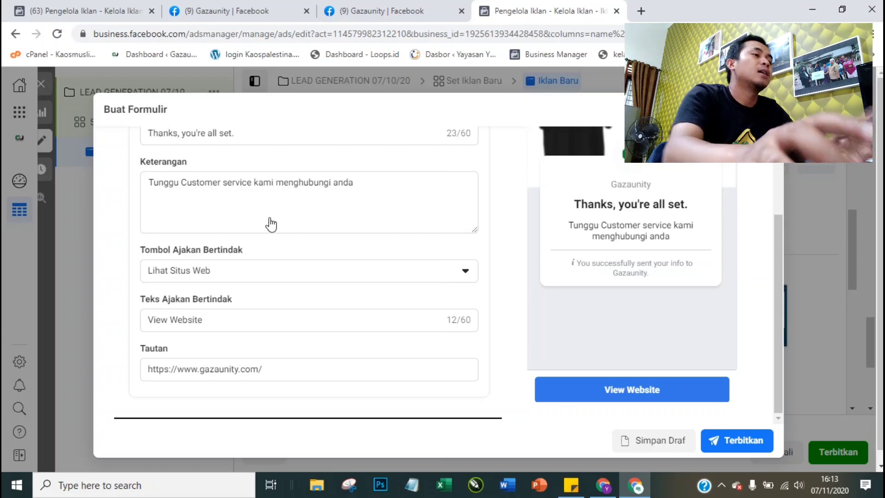
Step: Switch to the Gazaunity Facebook page, dismiss the notification popup and open Alat Penerbitan in a new tab
click(244, 11)
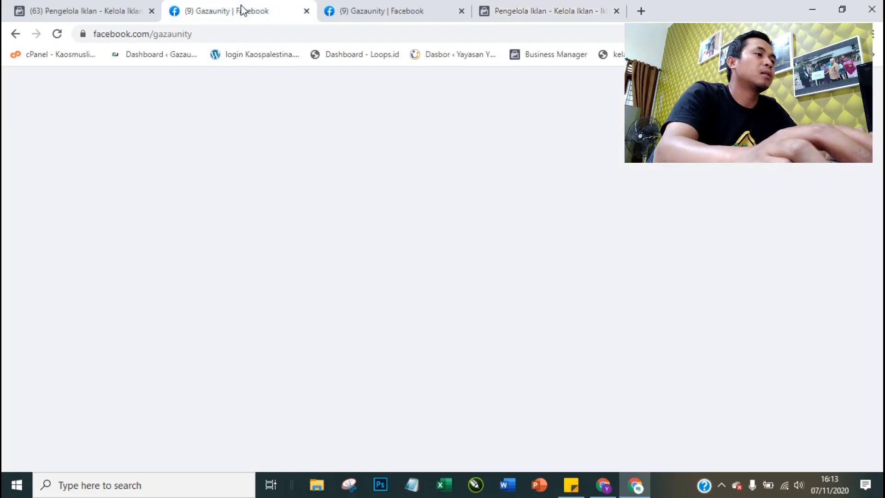
scroll(438, 221, up, 4)
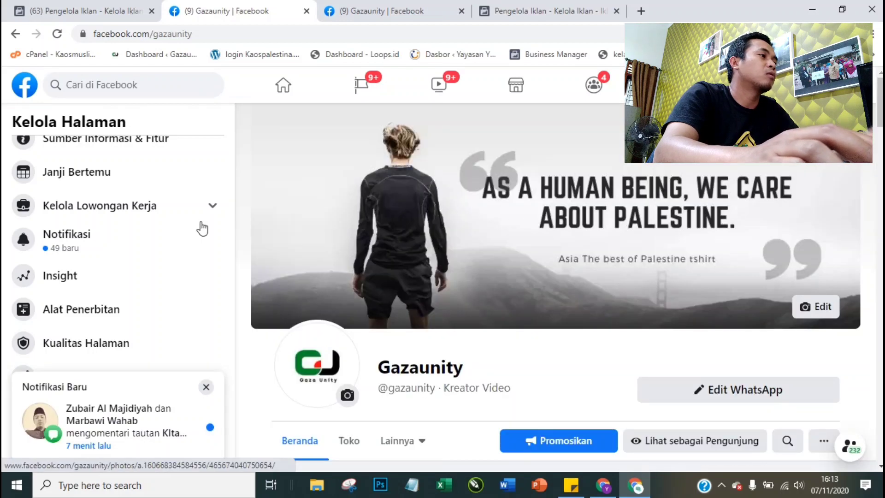
scroll(201, 227, up, 2)
scroll(138, 219, up, 3)
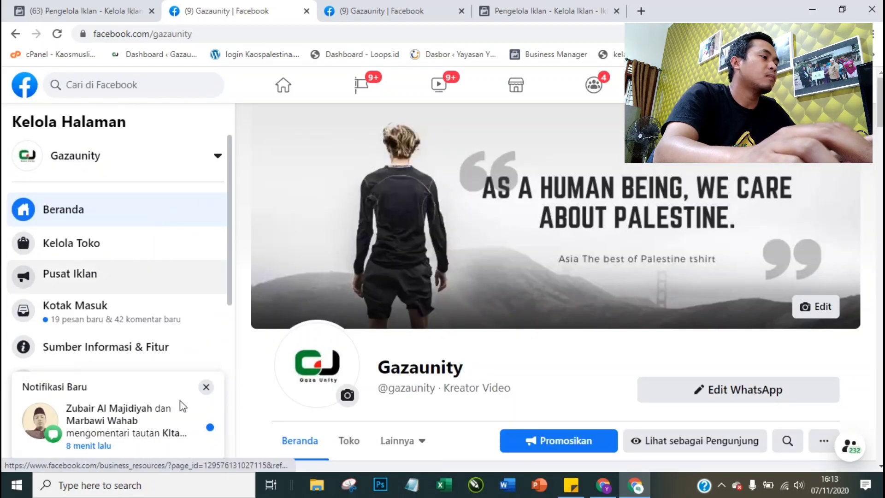
click(206, 388)
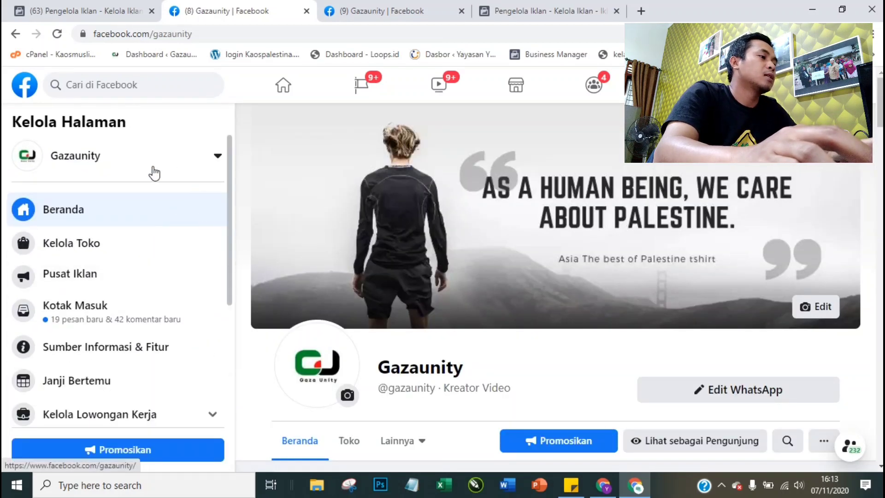
scroll(119, 203, down, 5)
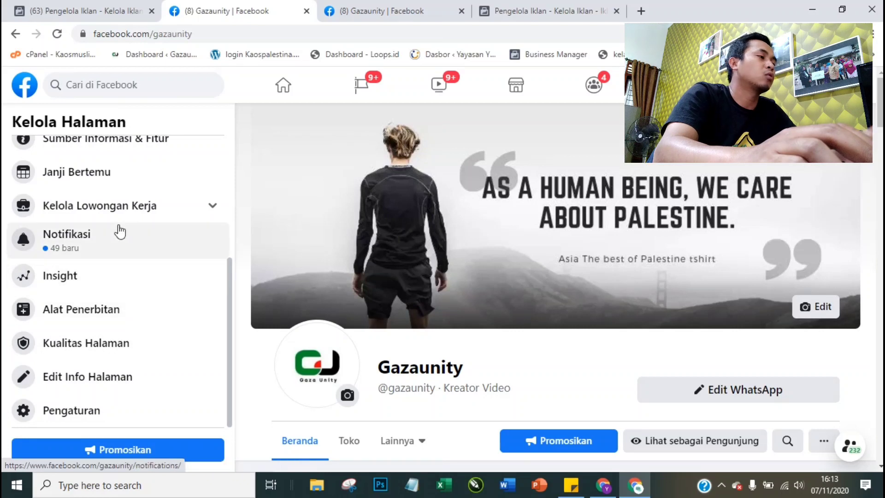
right_click(77, 314)
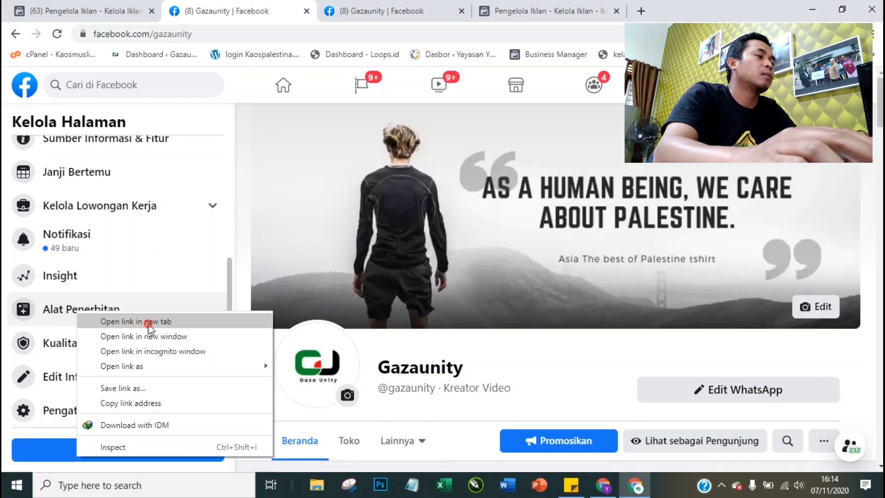
click(149, 322)
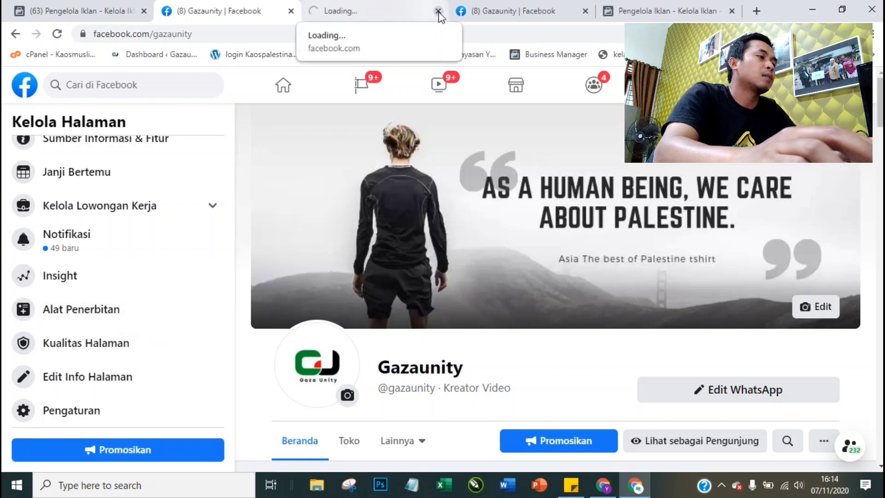
Step: Examine the lead forms and their downloads in Gazaunity's Perpustakaan Formulir, and return to the form draft in Ads Manager
click(355, 9)
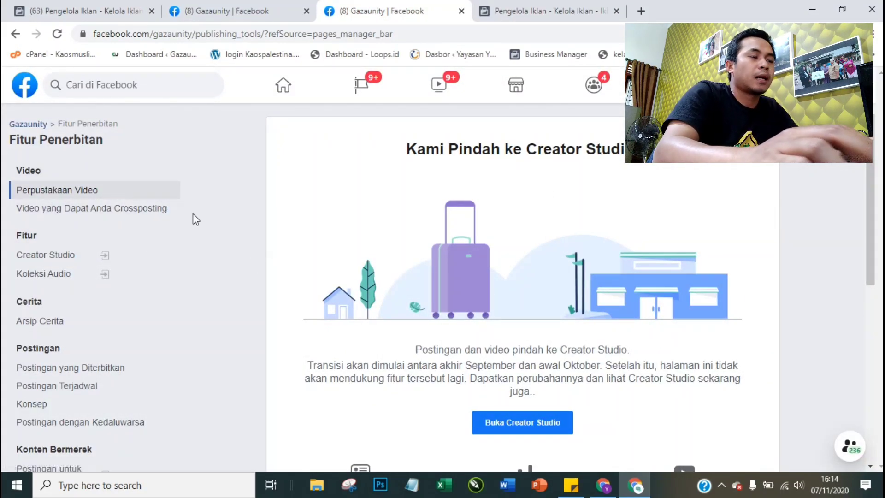
scroll(205, 200, down, 5)
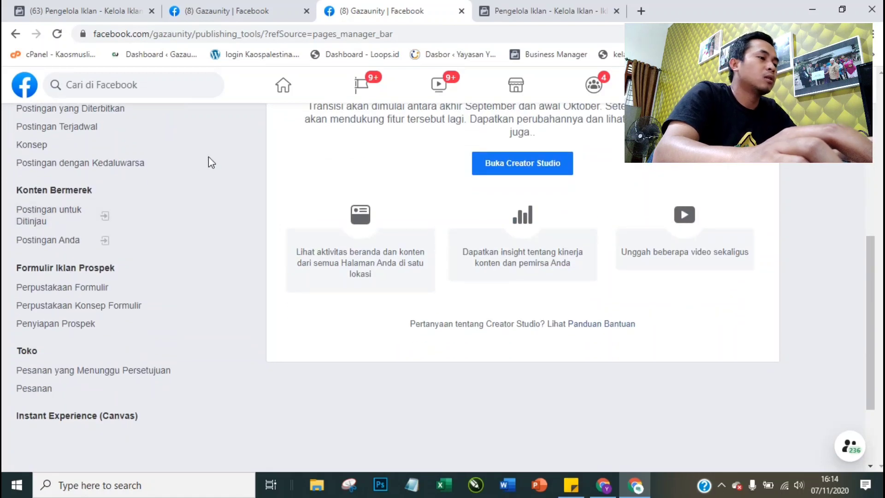
scroll(211, 162, up, 5)
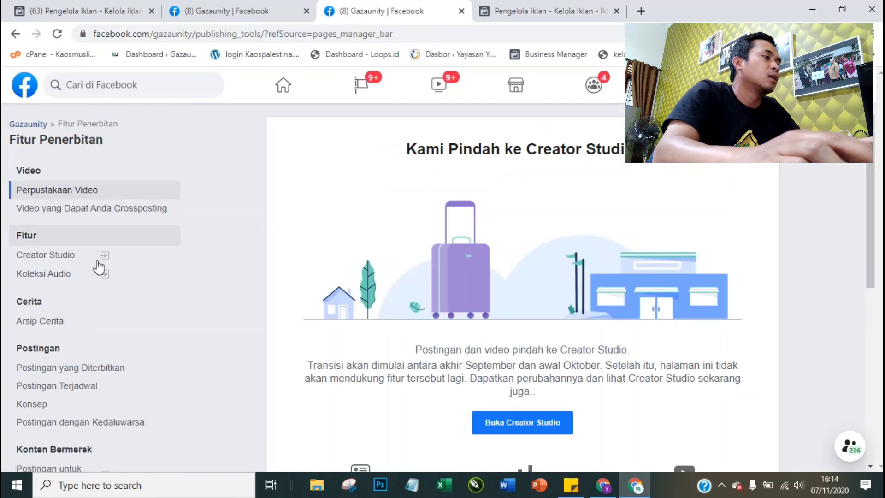
scroll(92, 268, down, 4)
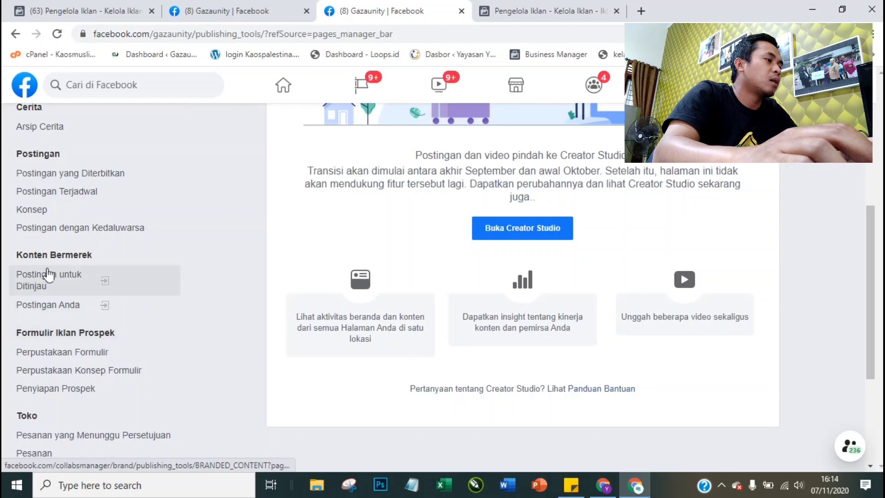
scroll(69, 276, down, 1)
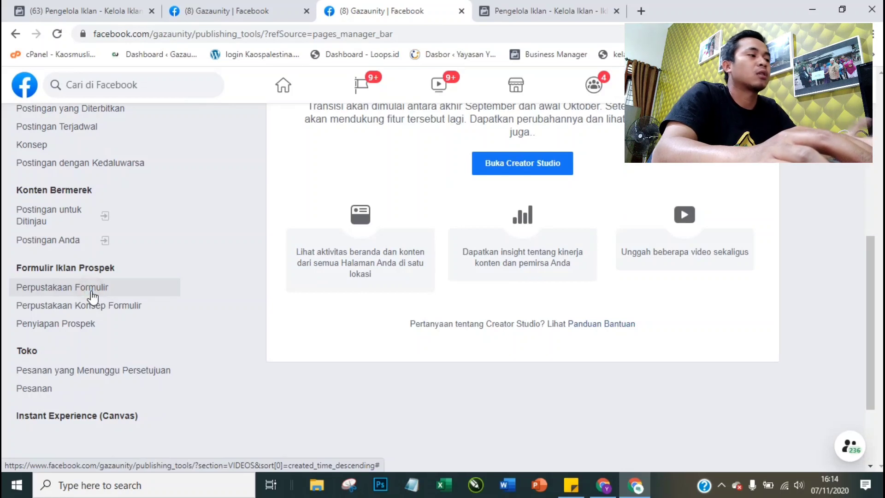
click(67, 291)
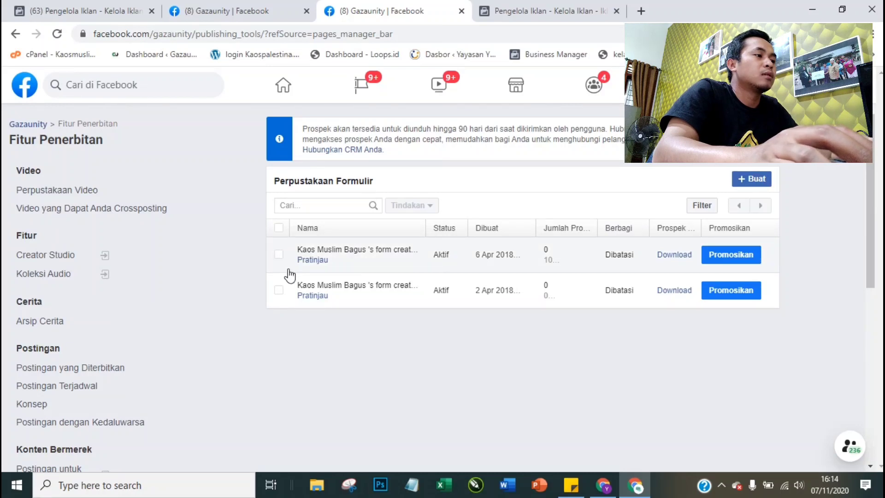
mouse_move(362, 295)
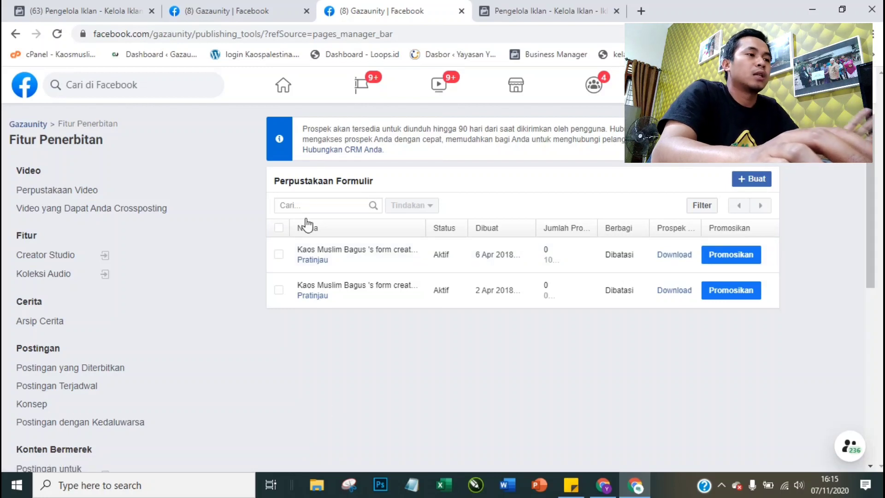
click(528, 10)
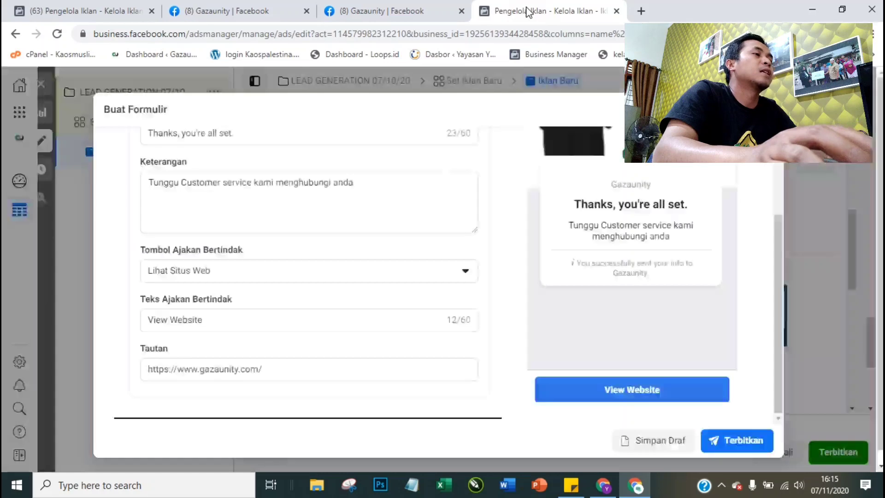